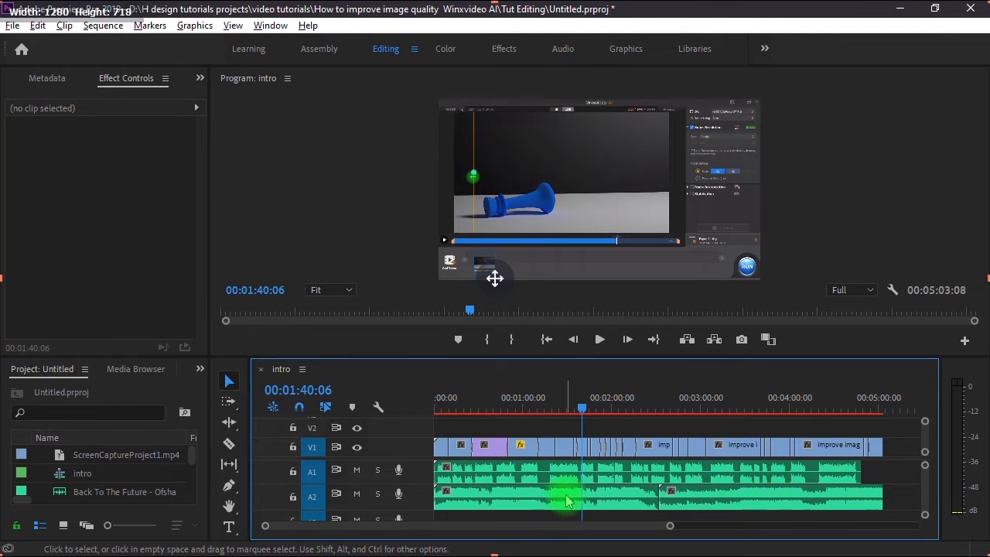
- Play back the intro sequence from about 00:01:38 to hear the voice-over together with the background music
{"action": "left_click", "coordinate": [493, 485]}
{"action": "left_click", "coordinate": [582, 410]}
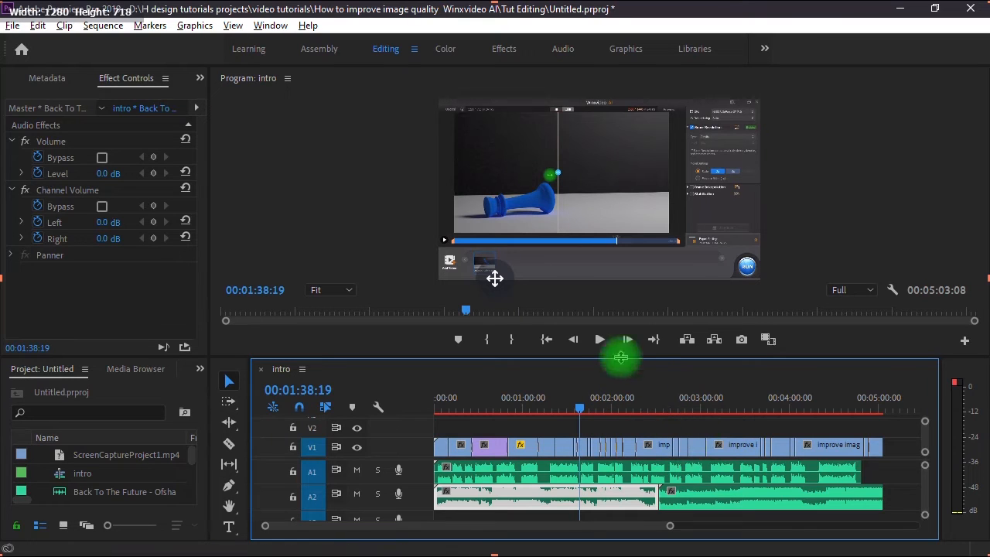
{"action": "left_click", "coordinate": [602, 345]}
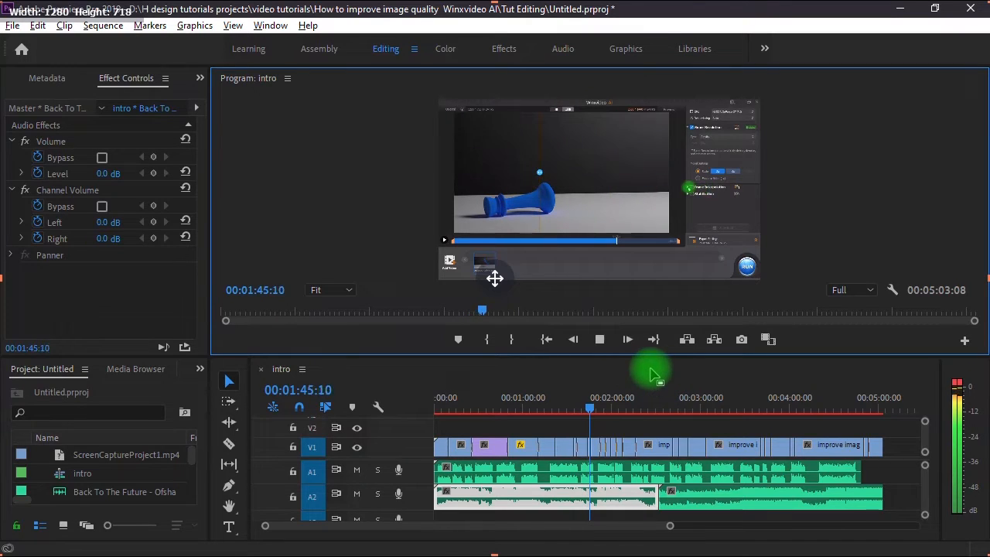
{"action": "left_click", "coordinate": [599, 339]}
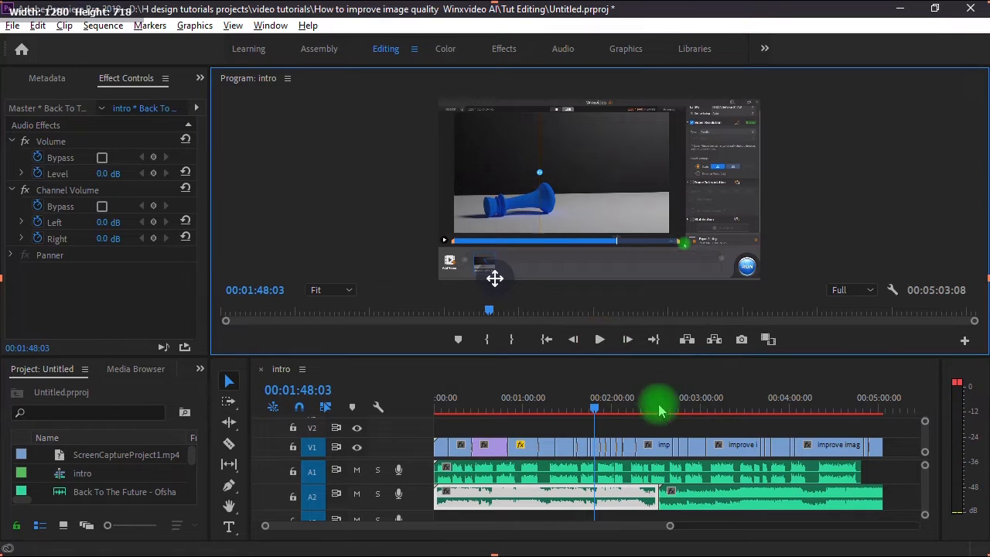
{"action": "left_click", "coordinate": [896, 481]}
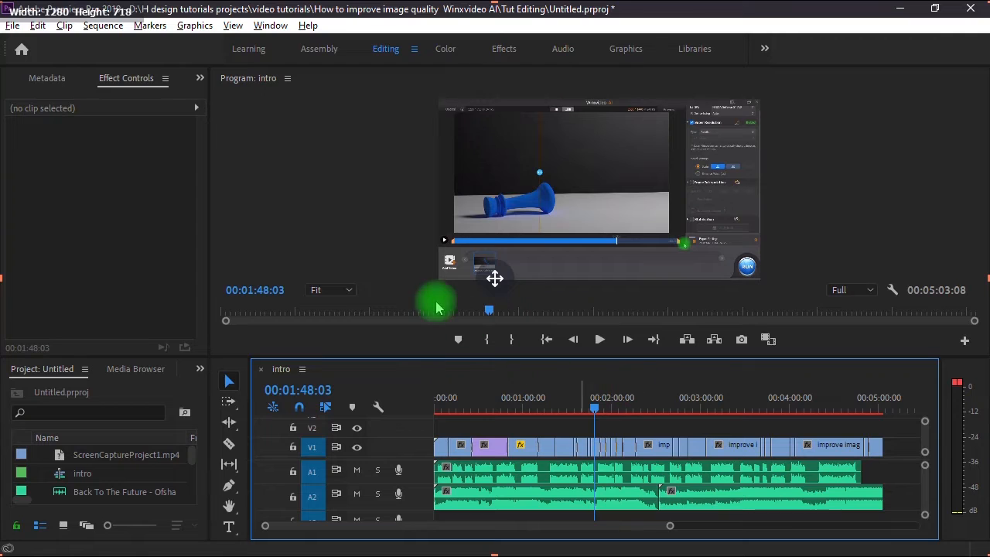
- Send the entire intro sequence to Adobe Audition under the name "Voiceover and music", keeping the default transfer settings
{"action": "left_click", "coordinate": [37, 25]}
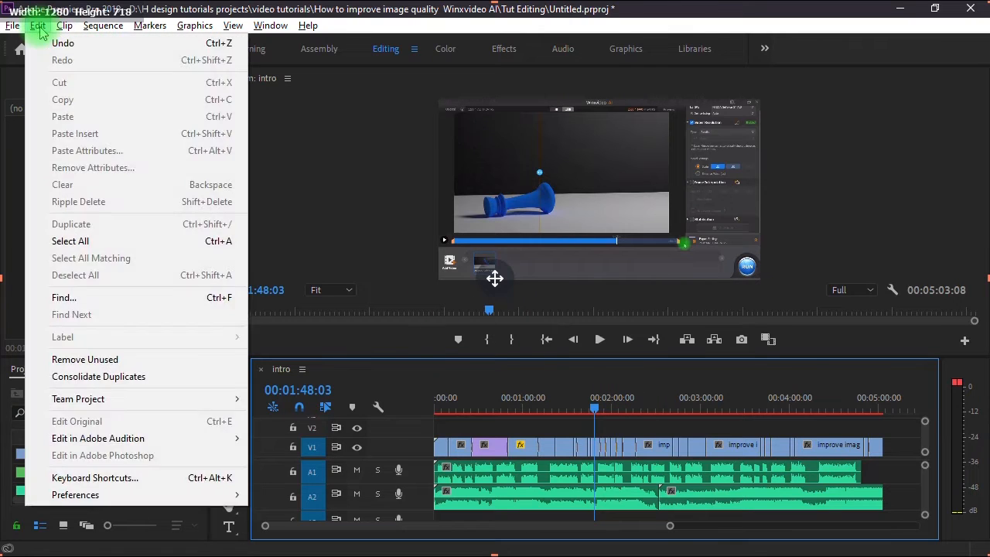
{"action": "mouse_move", "coordinate": [51, 27]}
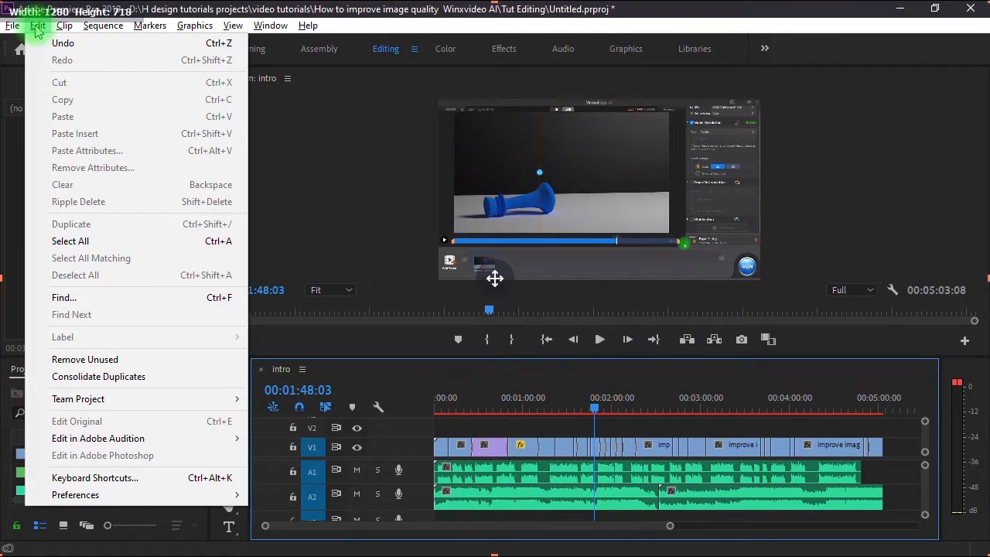
{"action": "mouse_move", "coordinate": [66, 446]}
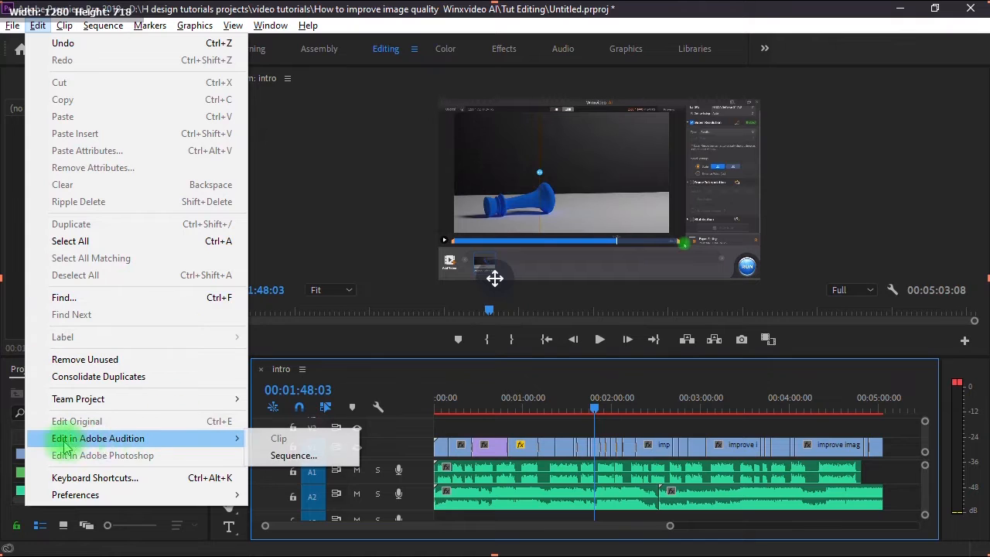
{"action": "left_click", "coordinate": [295, 456]}
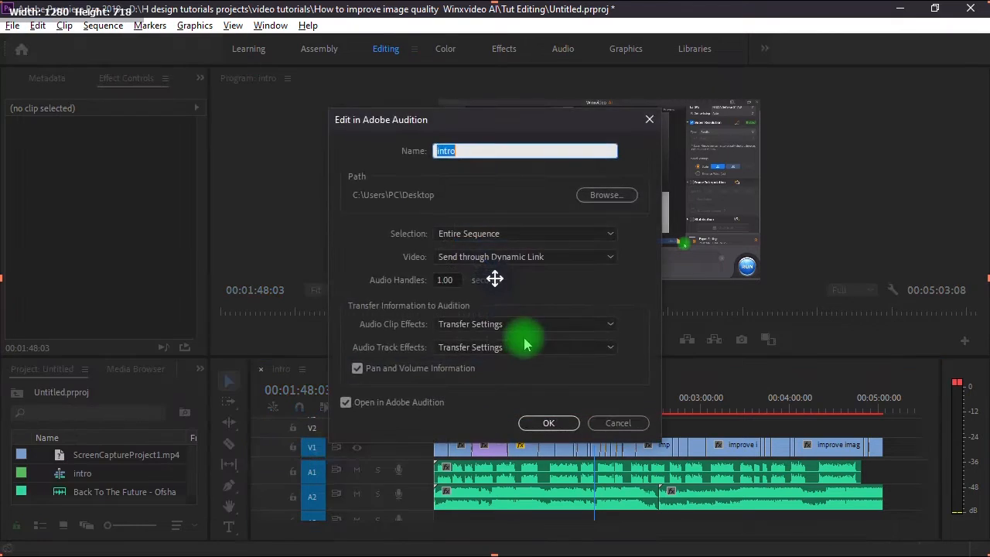
{"action": "left_click_drag", "start_coordinate": [503, 126], "coordinate": [537, 131]}
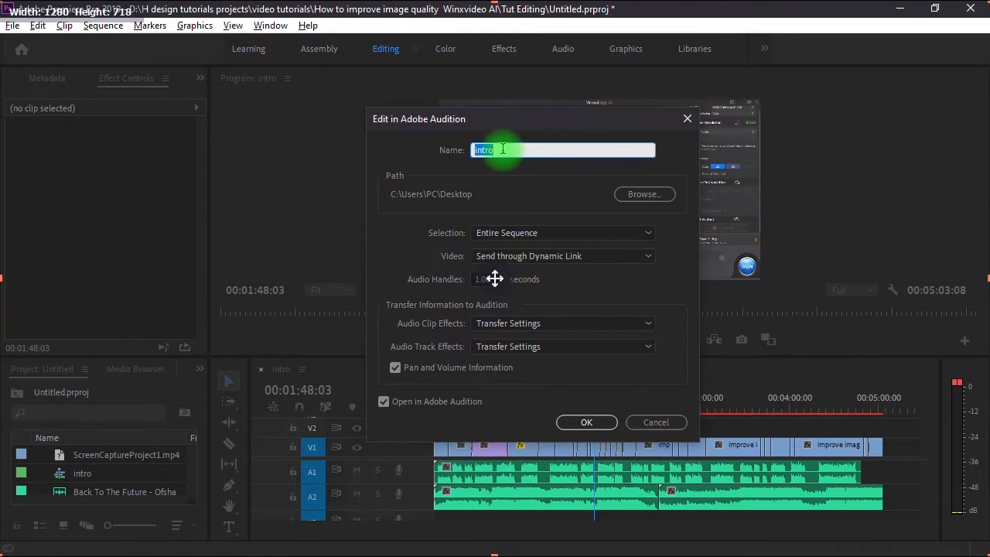
{"action": "left_click", "coordinate": [522, 155]}
{"action": "double_click", "coordinate": [521, 151]}
{"action": "type", "text": "Voiceover and music"}
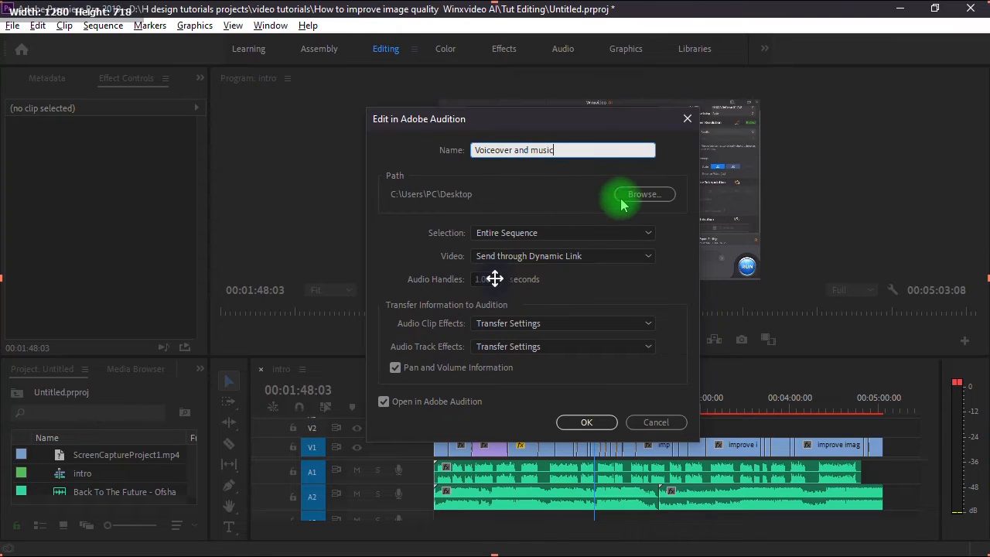
{"action": "left_click", "coordinate": [541, 199]}
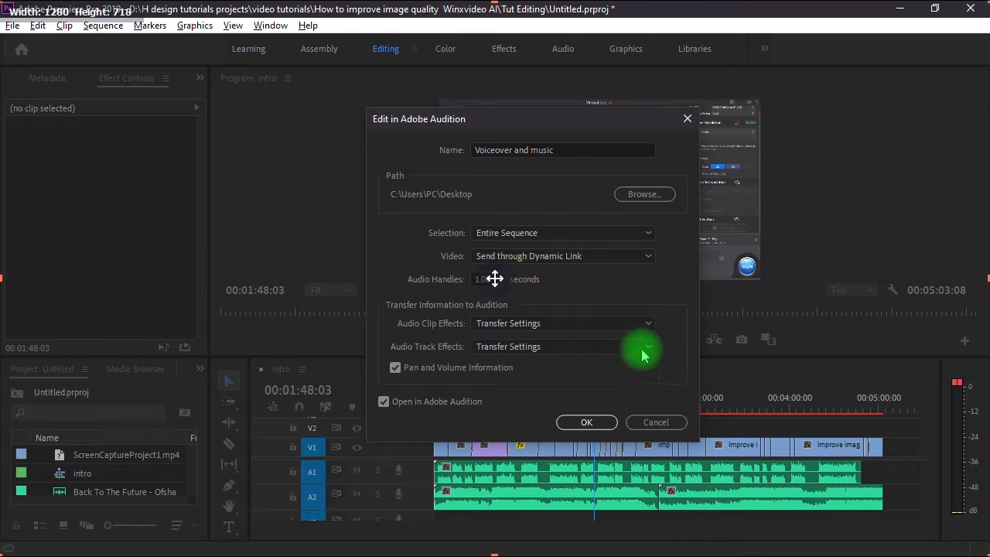
{"action": "left_click", "coordinate": [588, 422]}
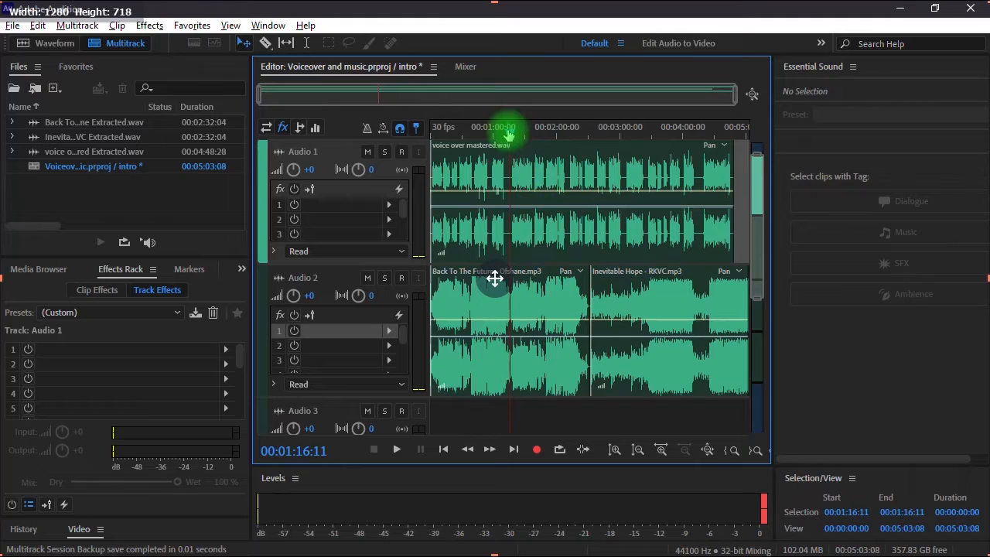
- Play the multitrack session from about 00:01:16 to hear the voice-over and music mix
{"action": "key", "text": "space"}
{"action": "key", "text": "space"}
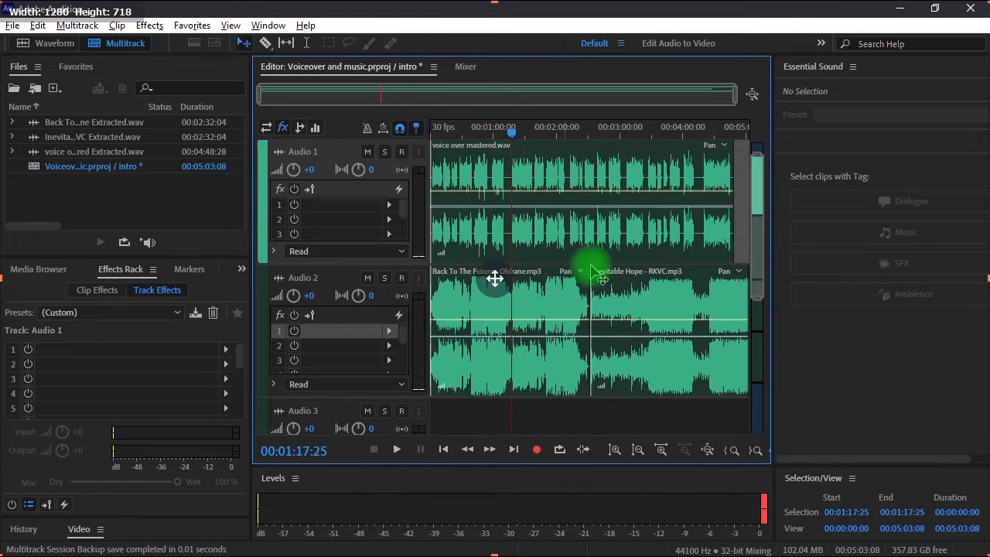
{"action": "key", "text": "space"}
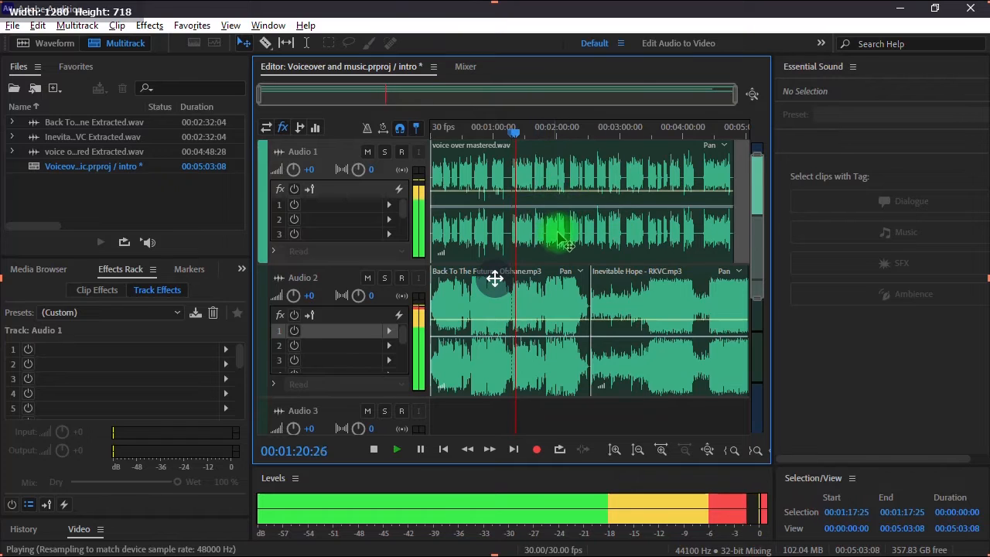
{"action": "key", "text": "space"}
- Add the Wavesfactory Trackspacer25 VST effect to the first effect slot of the Audio 2 music track
{"action": "left_click", "coordinate": [592, 288]}
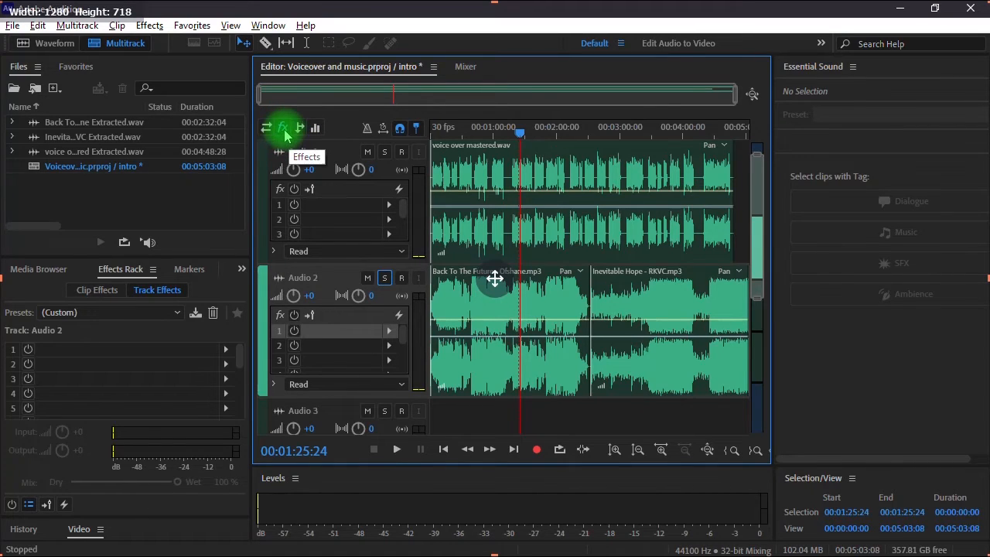
{"action": "left_click", "coordinate": [388, 332]}
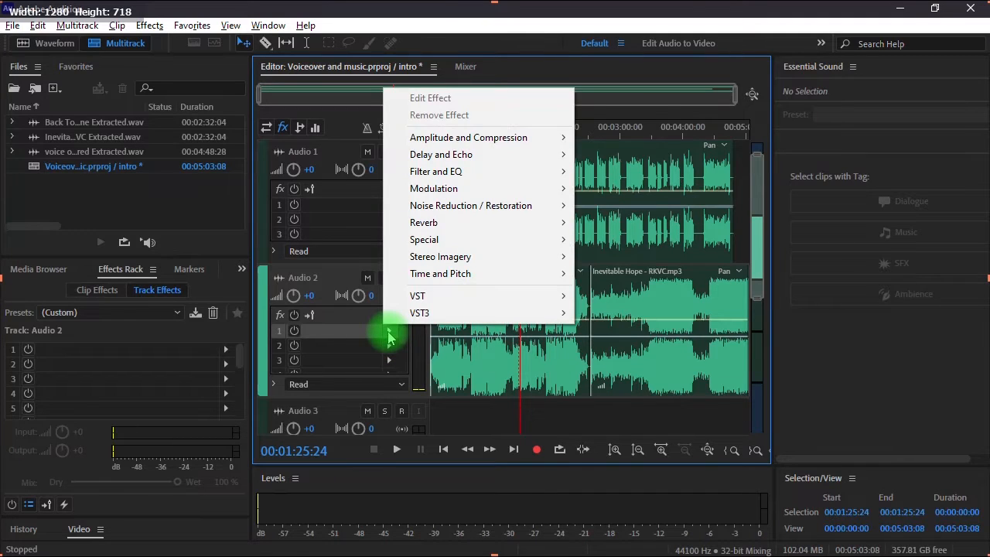
{"action": "mouse_move", "coordinate": [495, 302]}
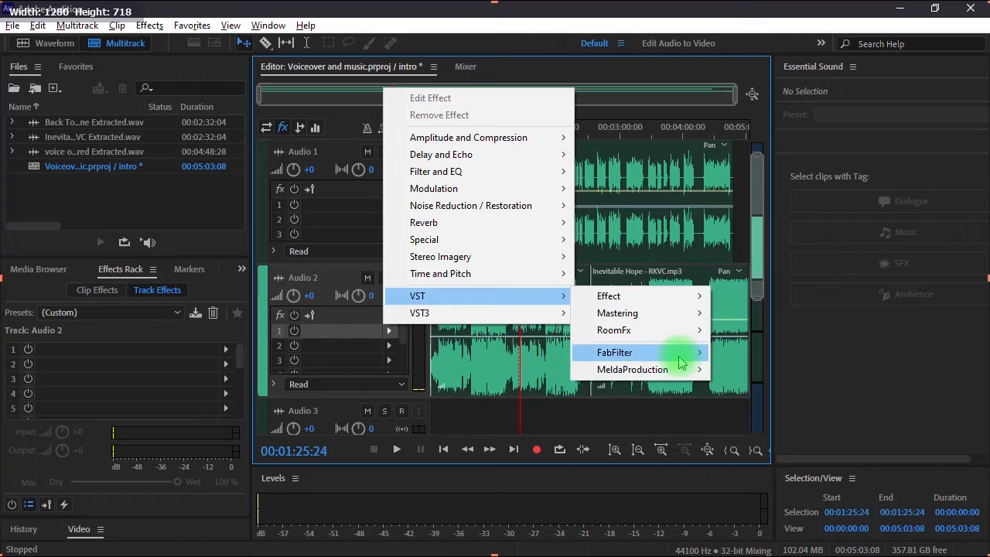
{"action": "mouse_move", "coordinate": [662, 299]}
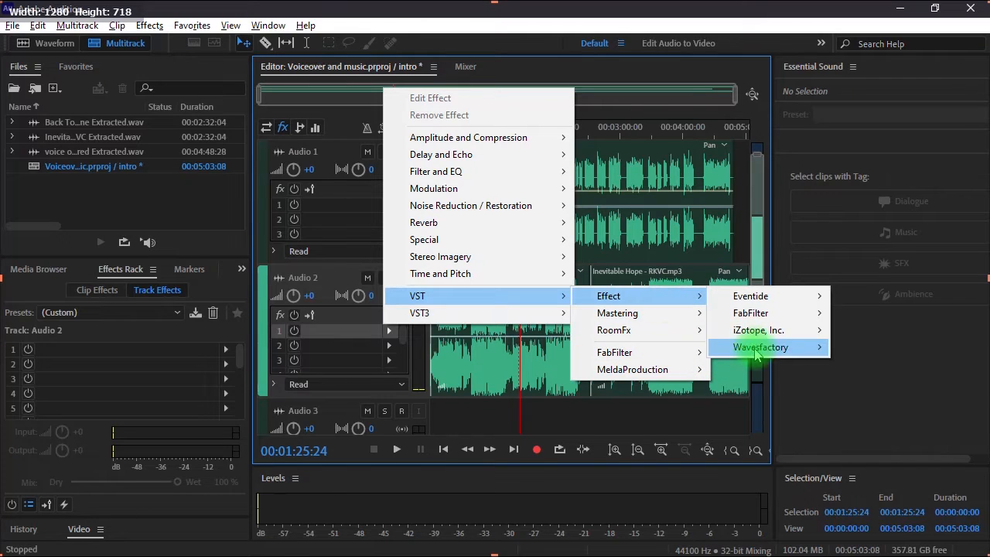
{"action": "mouse_move", "coordinate": [757, 352]}
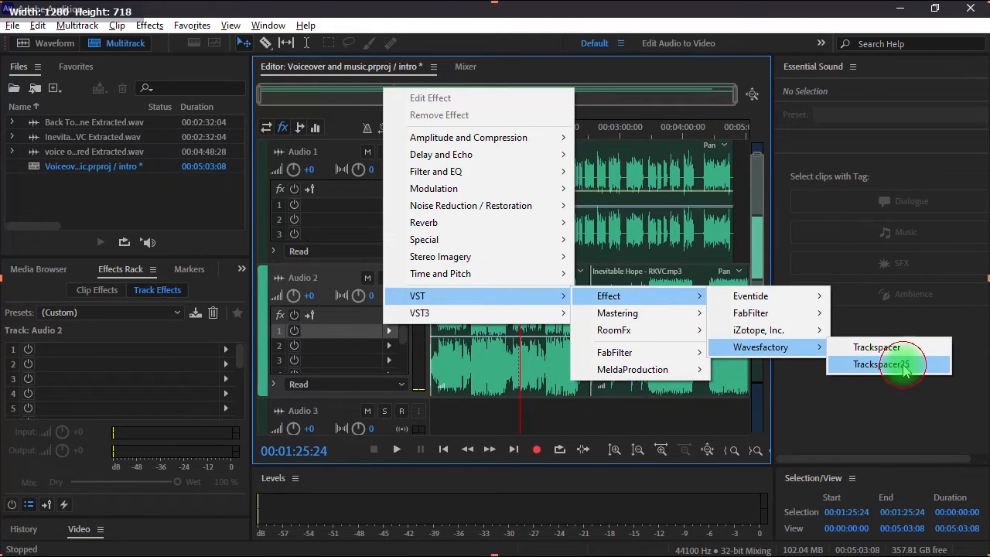
{"action": "left_click", "coordinate": [904, 369]}
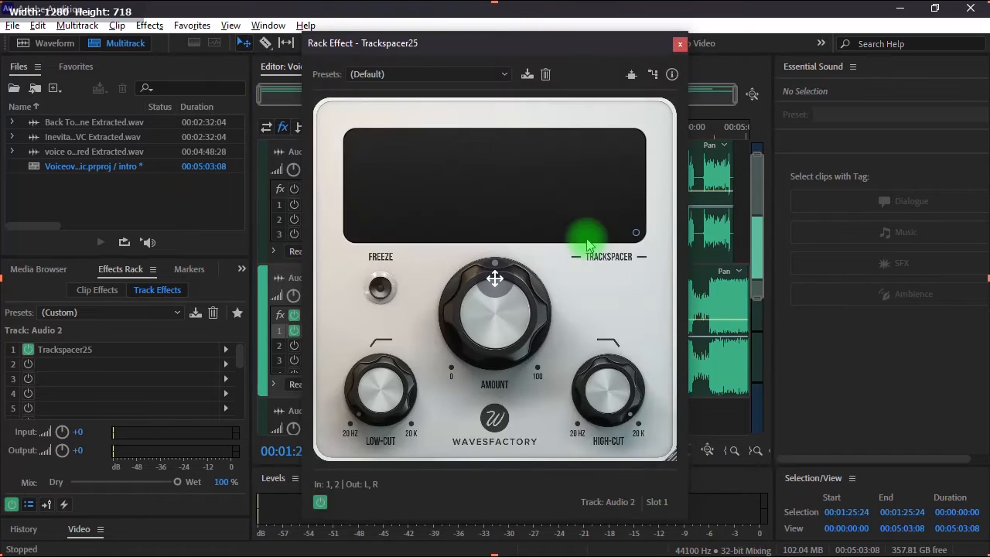
- Set the side-chain input of Trackspacer25 to Stereo and close the effect window
{"action": "left_click_drag", "start_coordinate": [506, 48], "coordinate": [674, 61]}
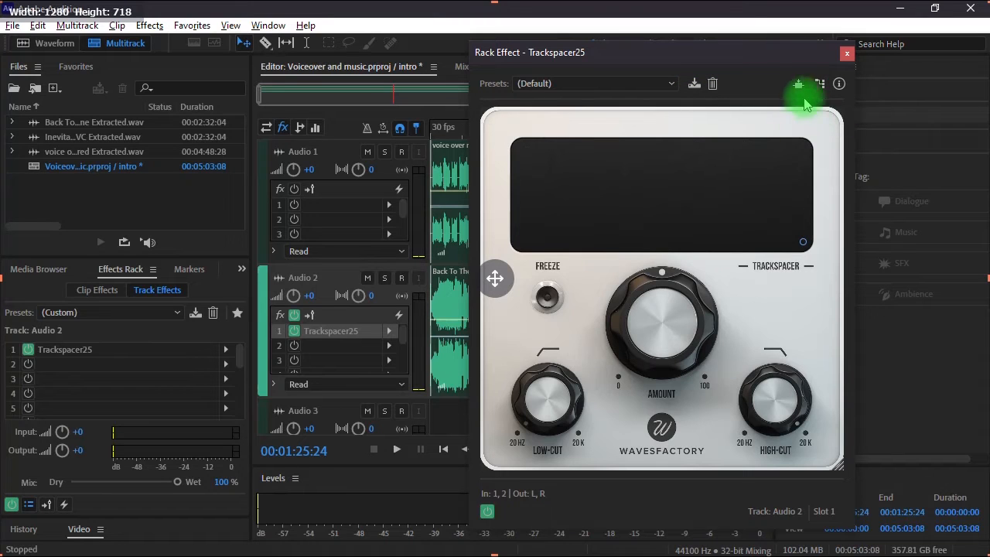
{"action": "left_click_drag", "start_coordinate": [772, 60], "coordinate": [770, 57]}
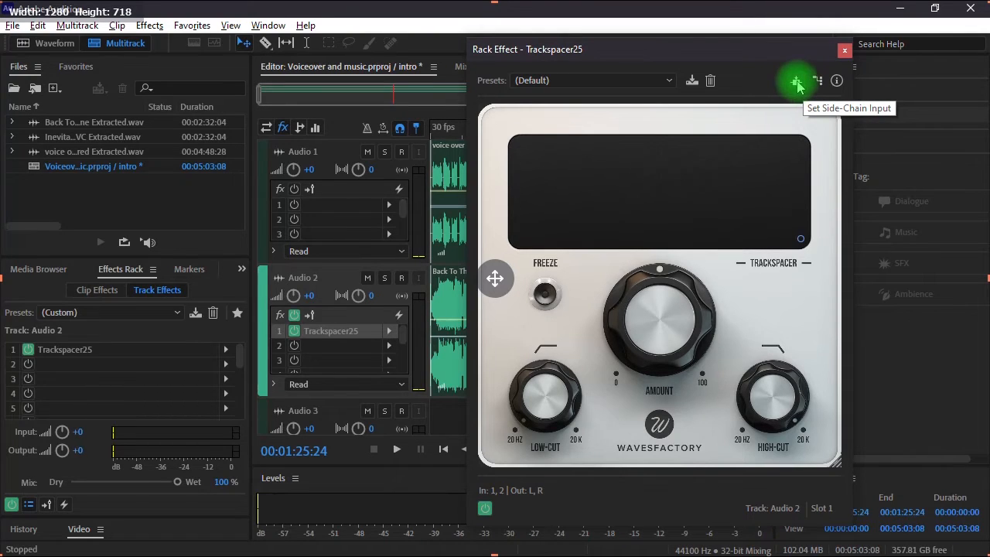
{"action": "left_click", "coordinate": [797, 84]}
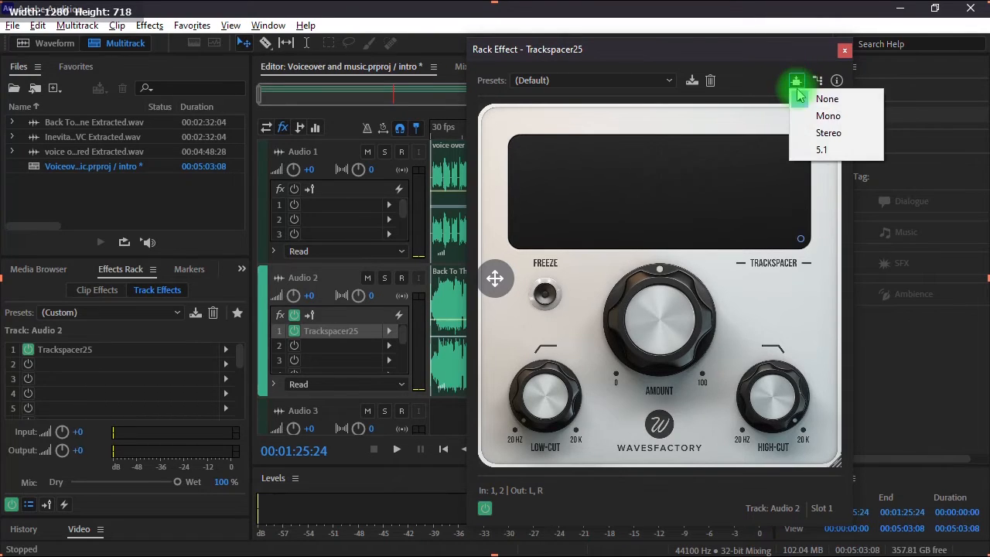
{"action": "left_click", "coordinate": [841, 137]}
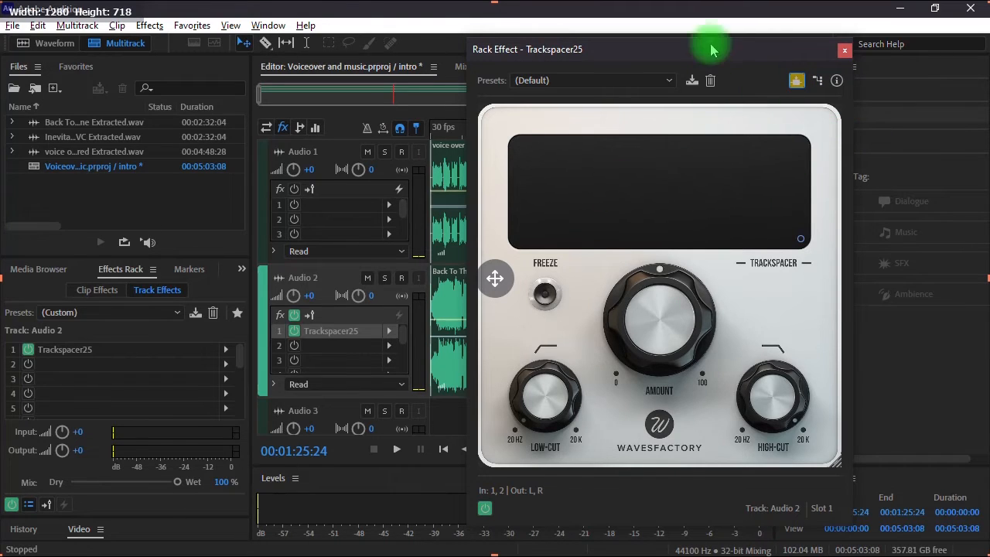
{"action": "left_click_drag", "start_coordinate": [707, 44], "coordinate": [728, 44]}
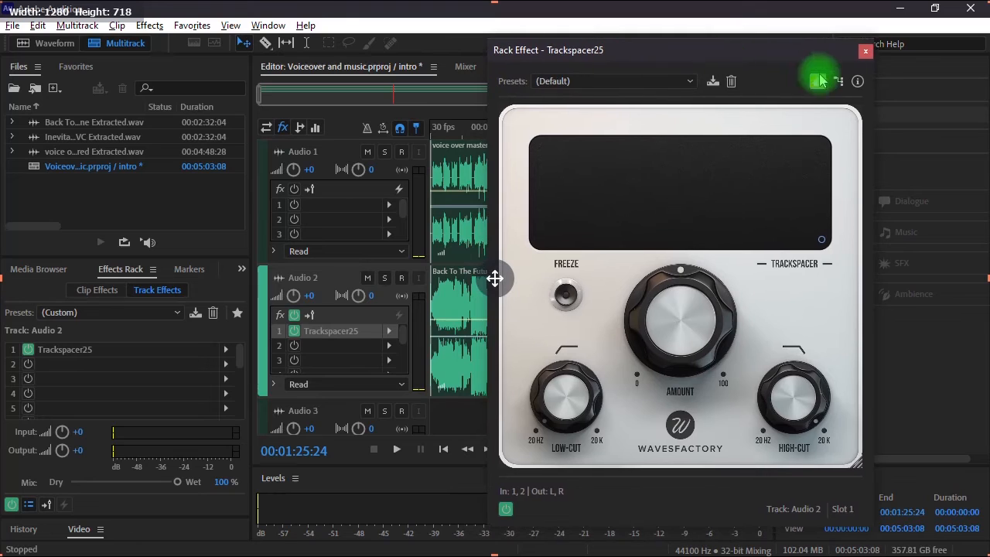
{"action": "left_click", "coordinate": [865, 54]}
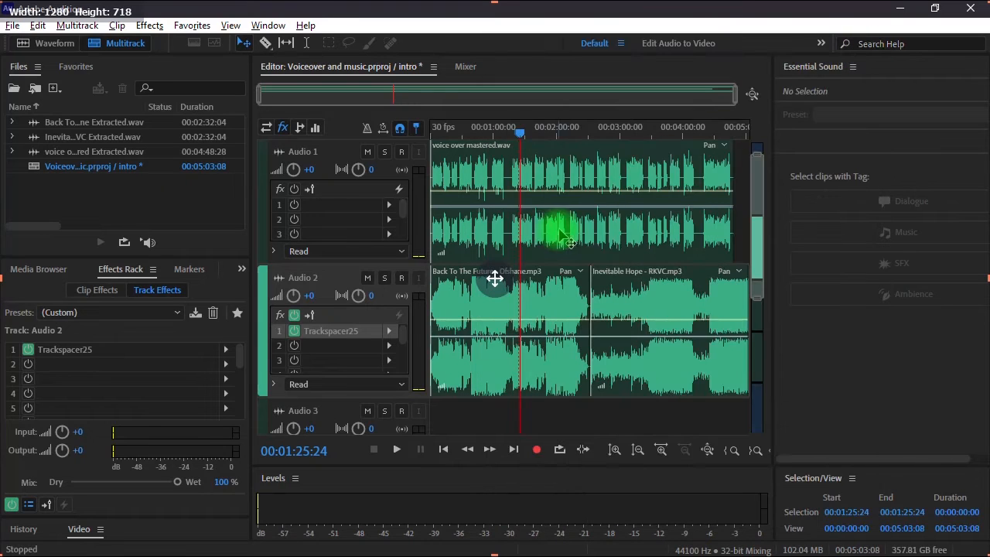
- Route the first send of the Audio 1 voice-over track to the side-chain of Trackspacer25 (Audio 2 - Slot 1)
{"action": "left_click", "coordinate": [336, 155]}
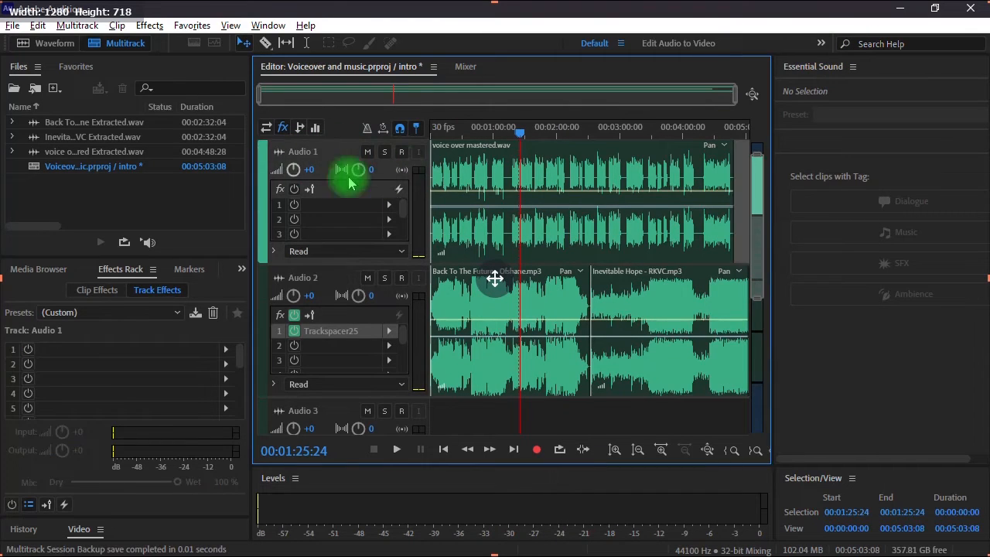
{"action": "left_click", "coordinate": [300, 129]}
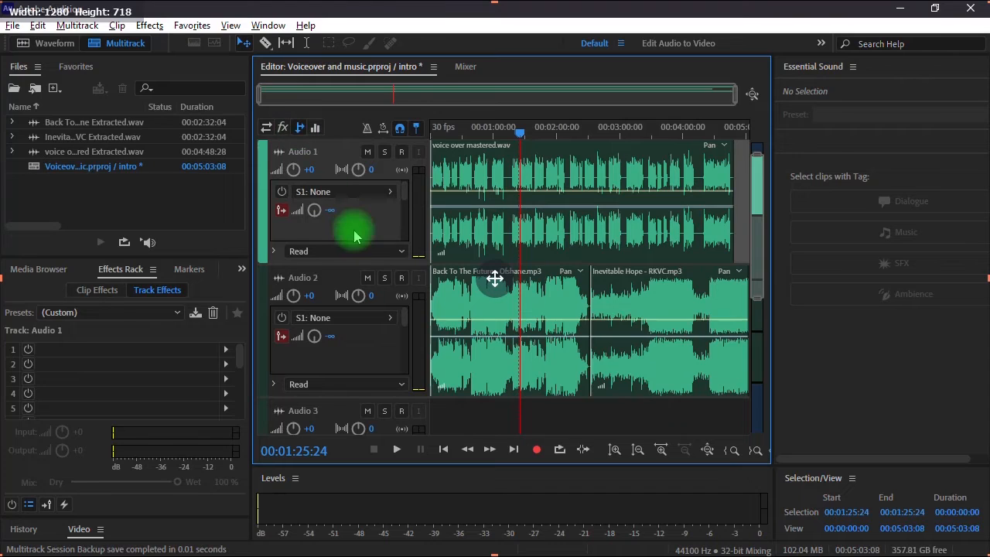
{"action": "left_click", "coordinate": [389, 193]}
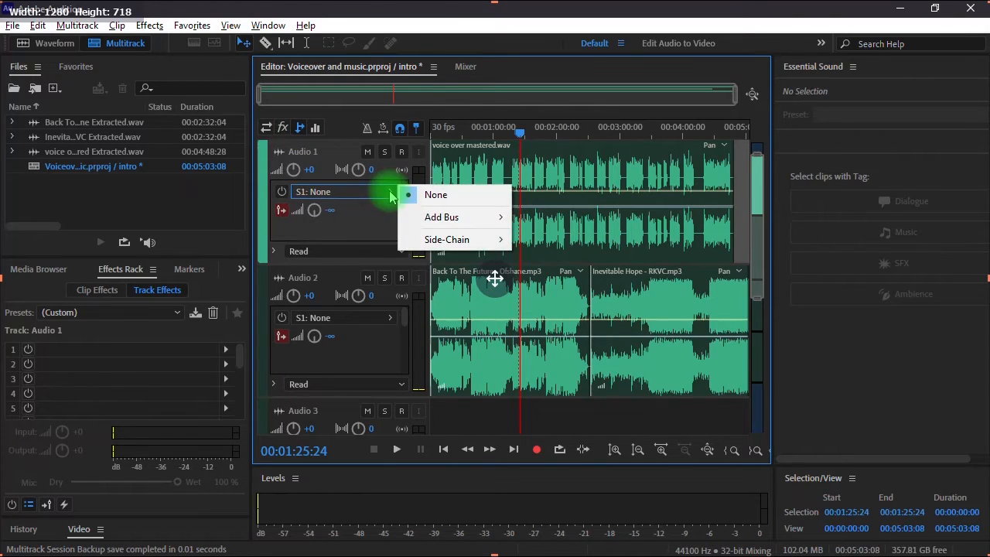
{"action": "mouse_move", "coordinate": [469, 242]}
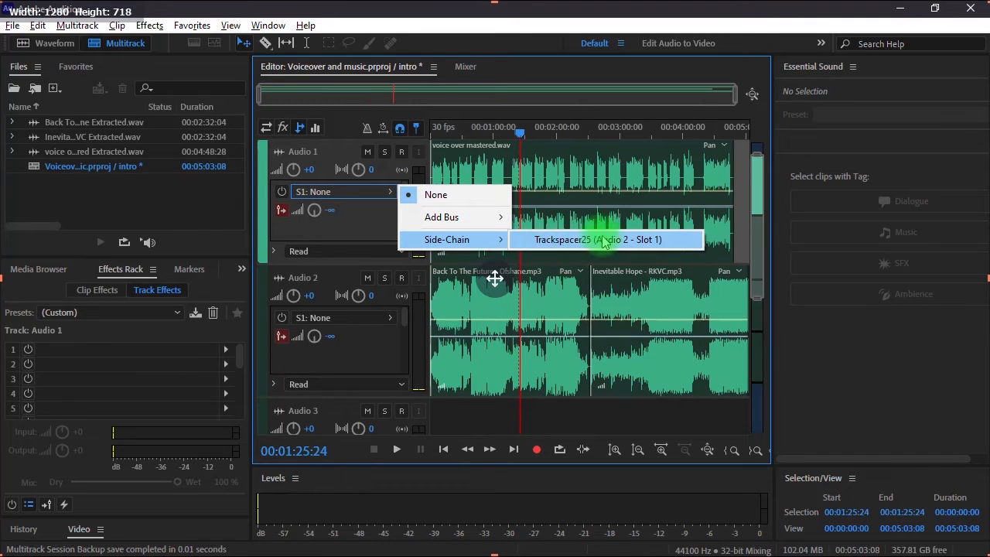
{"action": "left_click", "coordinate": [657, 243]}
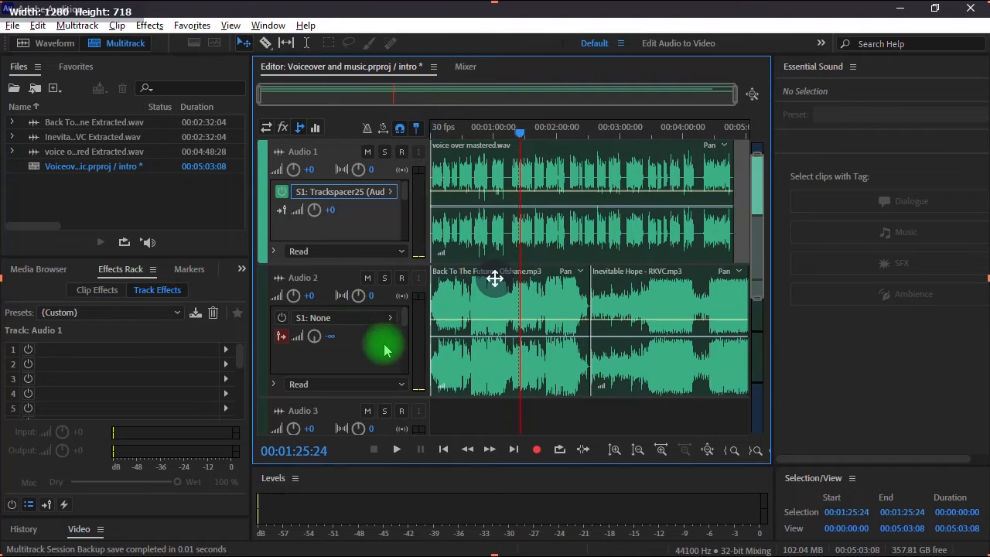
- Show the track effects again and reopen Trackspacer25 on Audio 2, moving its window clear of the tracks
{"action": "left_click", "coordinate": [284, 134]}
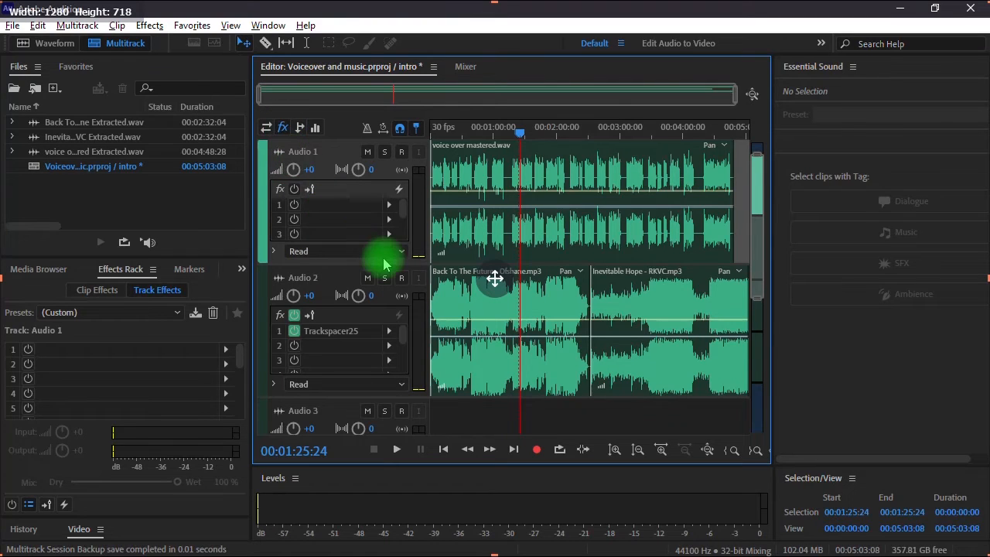
{"action": "left_click", "coordinate": [331, 331]}
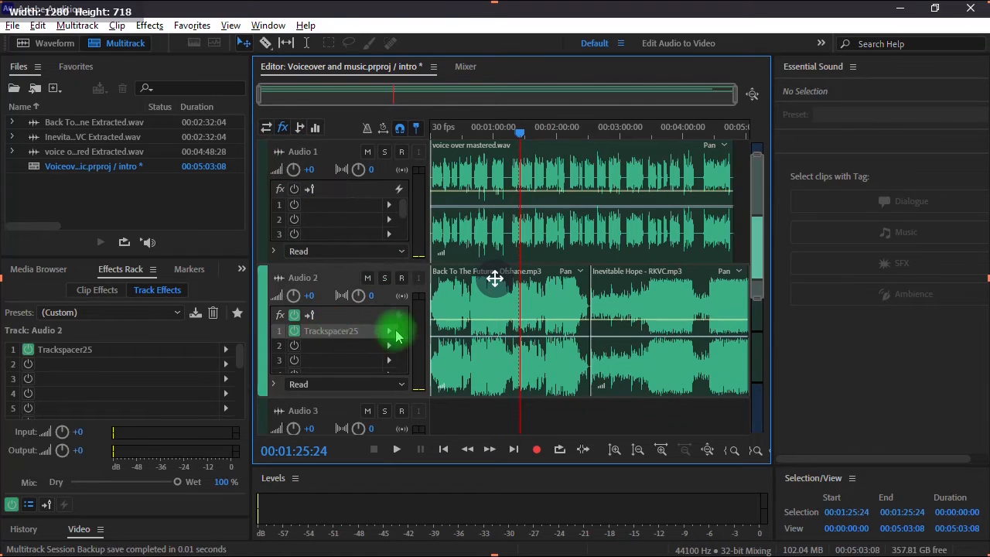
{"action": "double_click", "coordinate": [332, 331]}
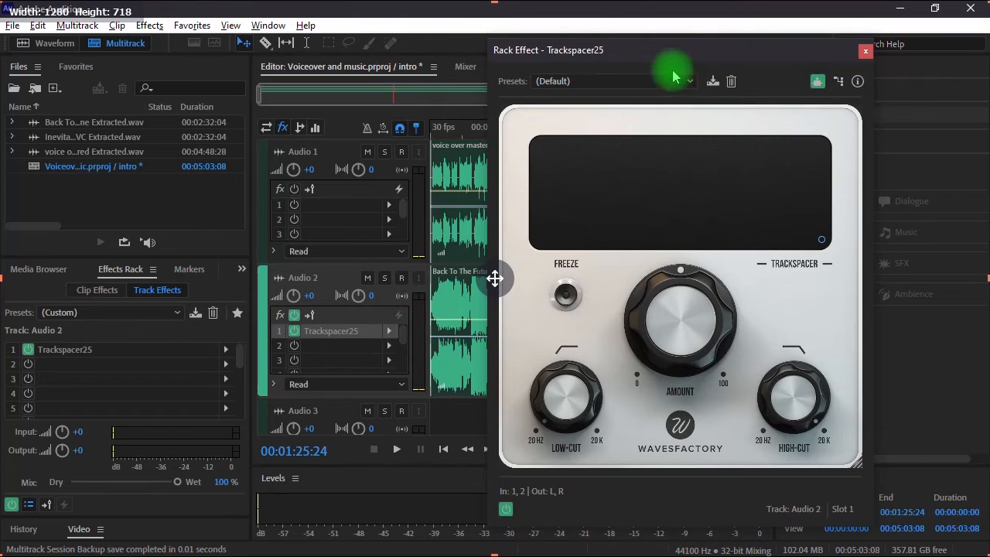
{"action": "left_click_drag", "start_coordinate": [670, 54], "coordinate": [712, 59]}
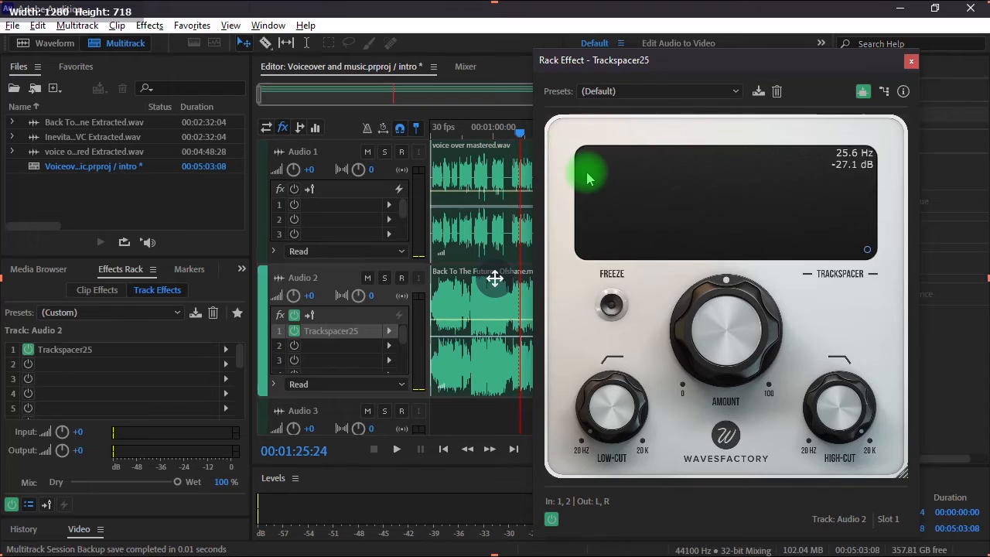
- Raise the Trackspacer25 Amount ratio to about 97% and preview the music under the voice-over
{"action": "key", "text": "space"}
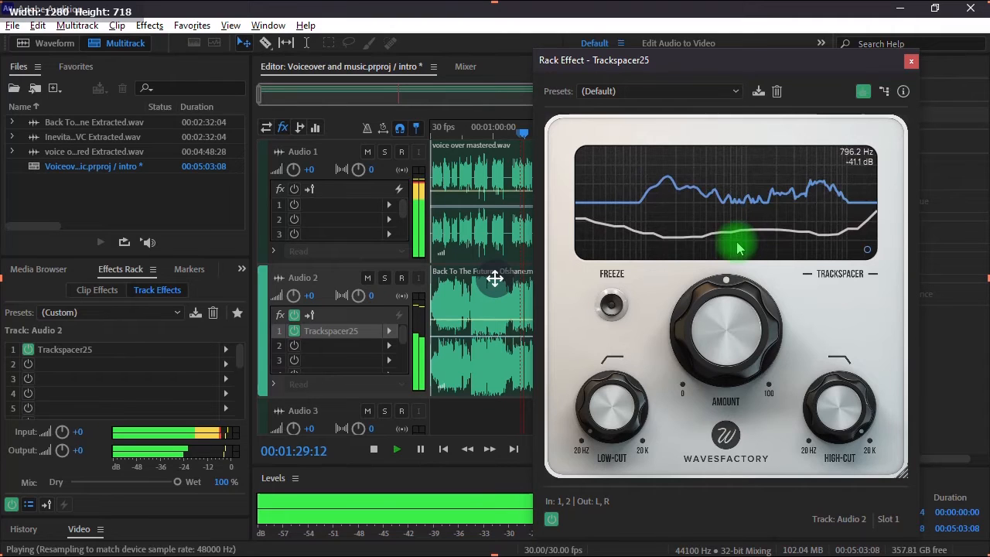
{"action": "key", "text": "space"}
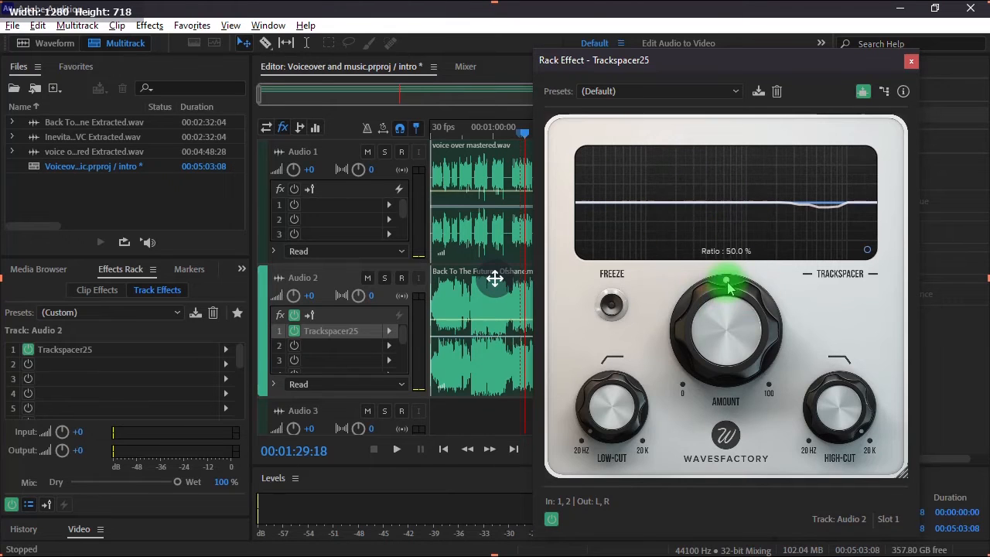
{"action": "mouse_move", "coordinate": [731, 286]}
{"action": "left_mouse_down"}
{"action": "mouse_move", "coordinate": [752, 283]}
{"action": "mouse_move", "coordinate": [769, 87]}
{"action": "mouse_move", "coordinate": [751, 268]}
{"action": "mouse_move", "coordinate": [758, 302]}
{"action": "mouse_move", "coordinate": [766, 288]}
{"action": "mouse_move", "coordinate": [765, 362]}
{"action": "mouse_move", "coordinate": [785, 303]}
{"action": "mouse_move", "coordinate": [773, 294]}
{"action": "left_mouse_up"}
{"action": "key", "text": "space"}
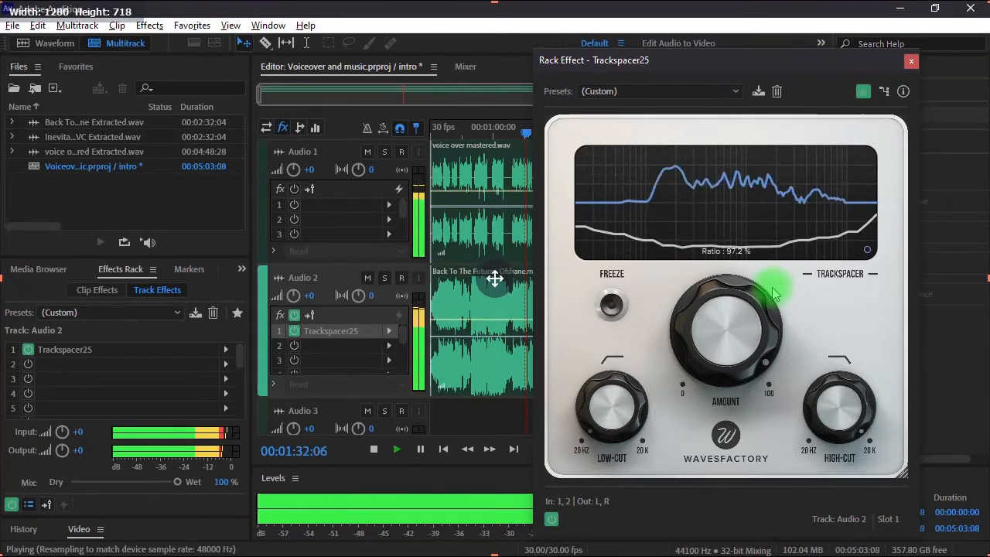
{"action": "key", "text": "space"}
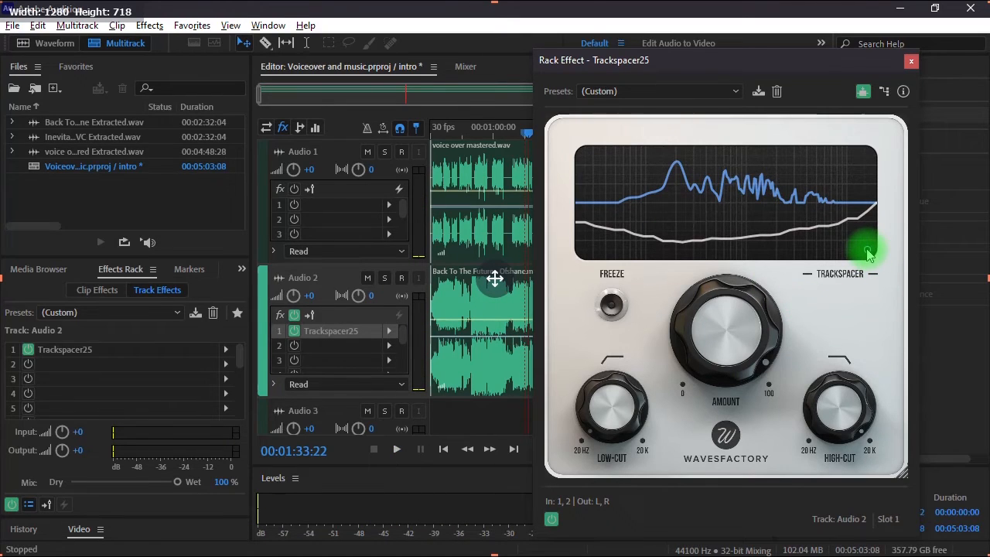
- In Trackspacer25's Advanced Panel, shorten the Attack to 0.06 ms and lengthen the Release to above 84 ms
{"action": "left_click", "coordinate": [867, 252]}
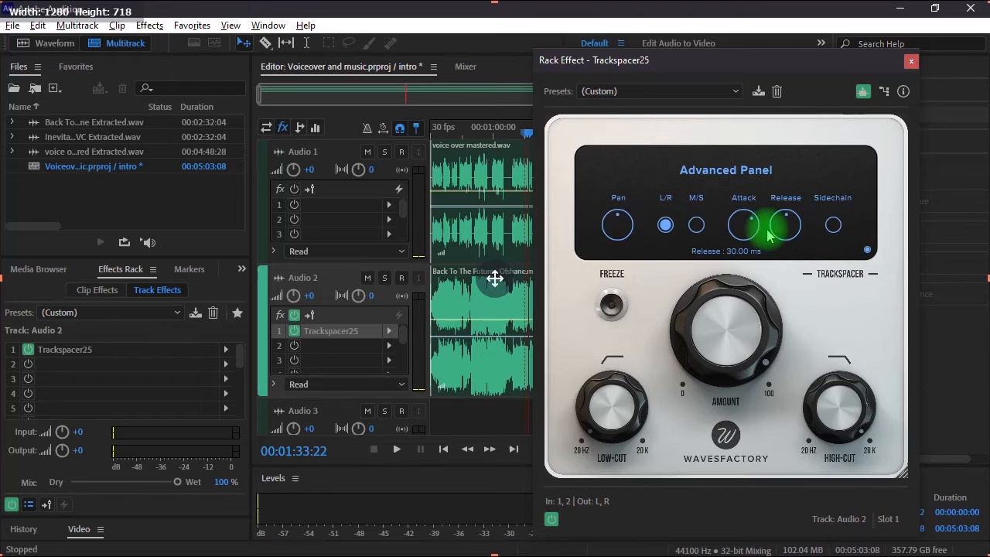
{"action": "mouse_move", "coordinate": [753, 229]}
{"action": "left_click_drag", "start_coordinate": [753, 225], "coordinate": [716, 327]}
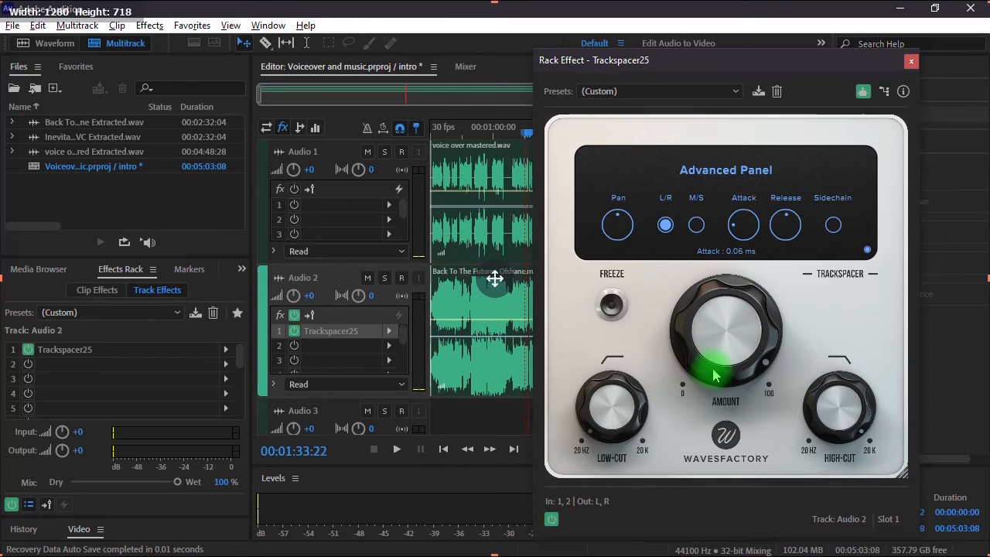
{"action": "left_click", "coordinate": [786, 224]}
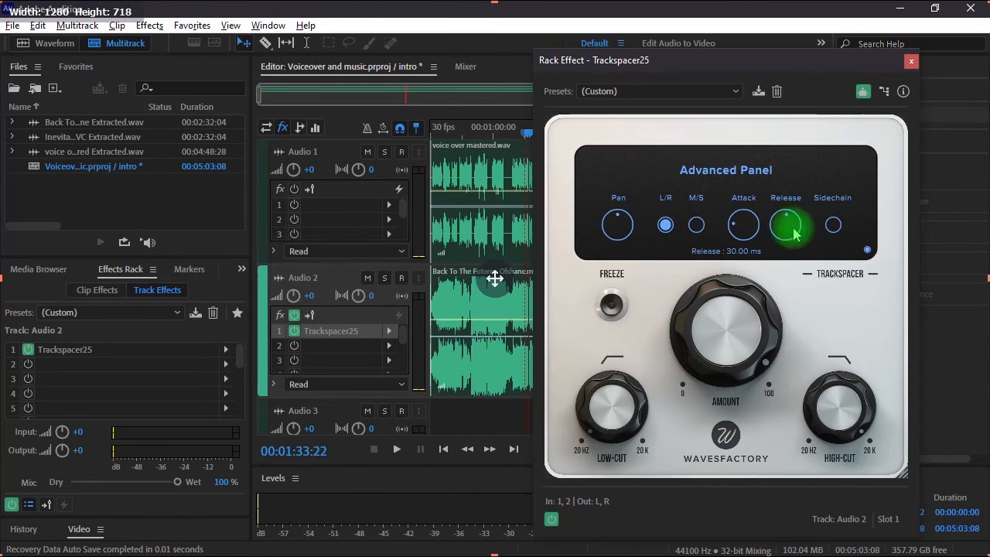
{"action": "left_click_drag", "start_coordinate": [790, 222], "coordinate": [802, 202]}
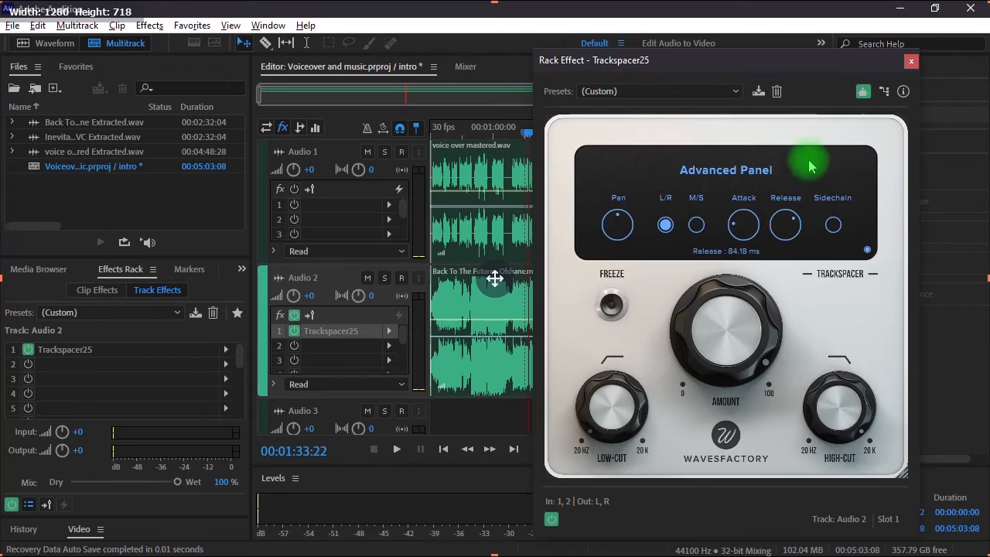
{"action": "left_click_drag", "start_coordinate": [810, 166], "coordinate": [813, 150]}
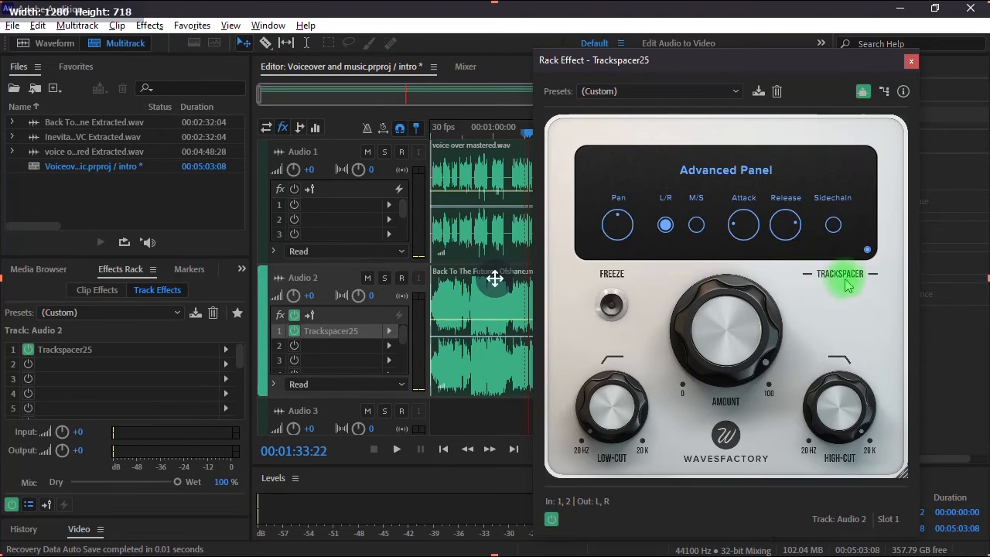
{"action": "mouse_move", "coordinate": [786, 235]}
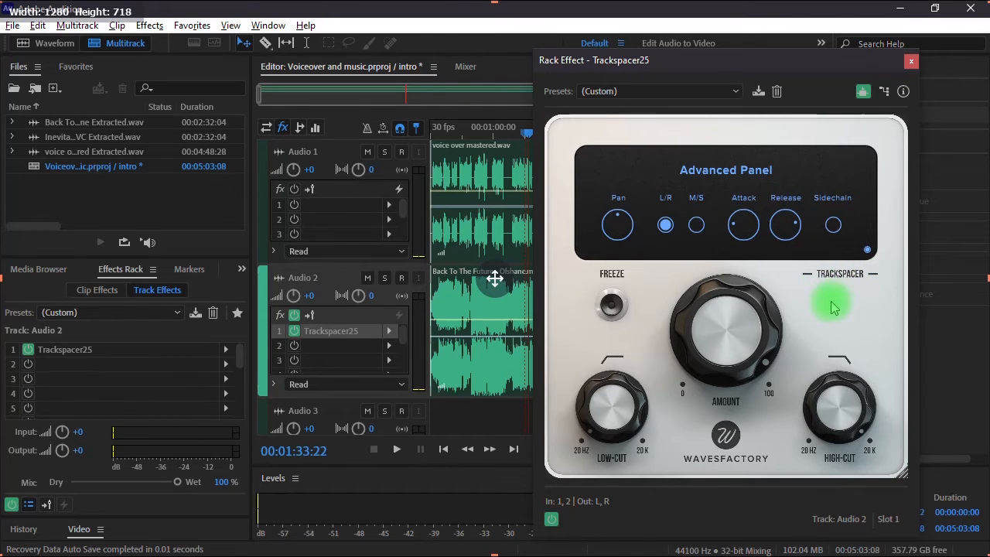
- Nudge the Trackspacer25 Amount and Release slightly higher during playback, stop playback and close the effect window
{"action": "key", "text": "space"}
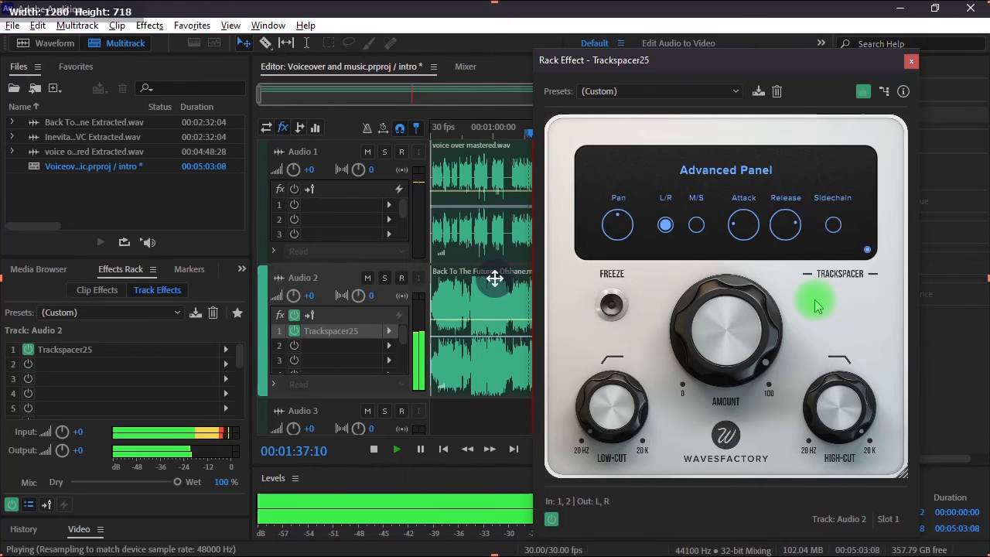
{"action": "mouse_move", "coordinate": [769, 337]}
{"action": "left_mouse_down"}
{"action": "mouse_move", "coordinate": [779, 312]}
{"action": "mouse_move", "coordinate": [777, 335]}
{"action": "left_mouse_up"}
{"action": "left_click_drag", "start_coordinate": [785, 246], "coordinate": [803, 219]}
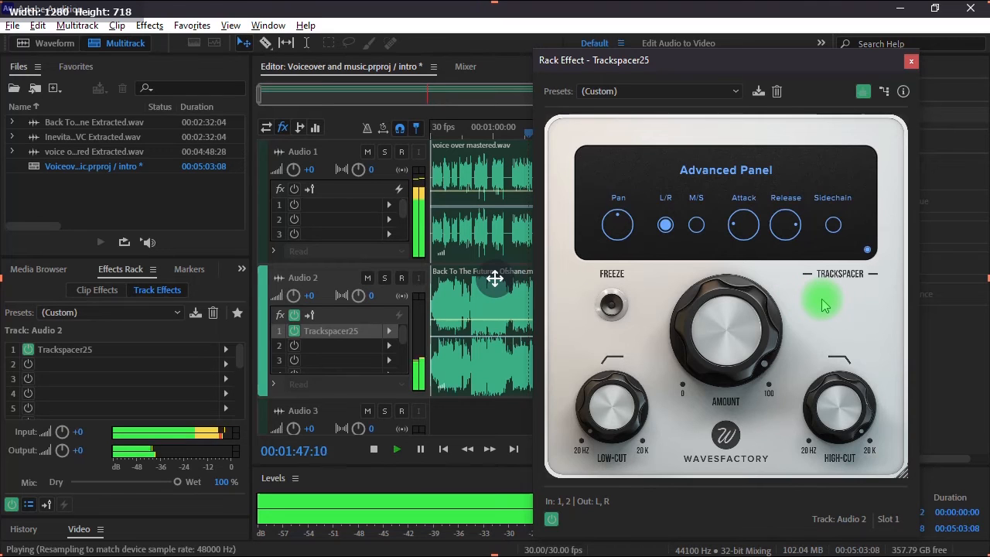
{"action": "key", "text": "space"}
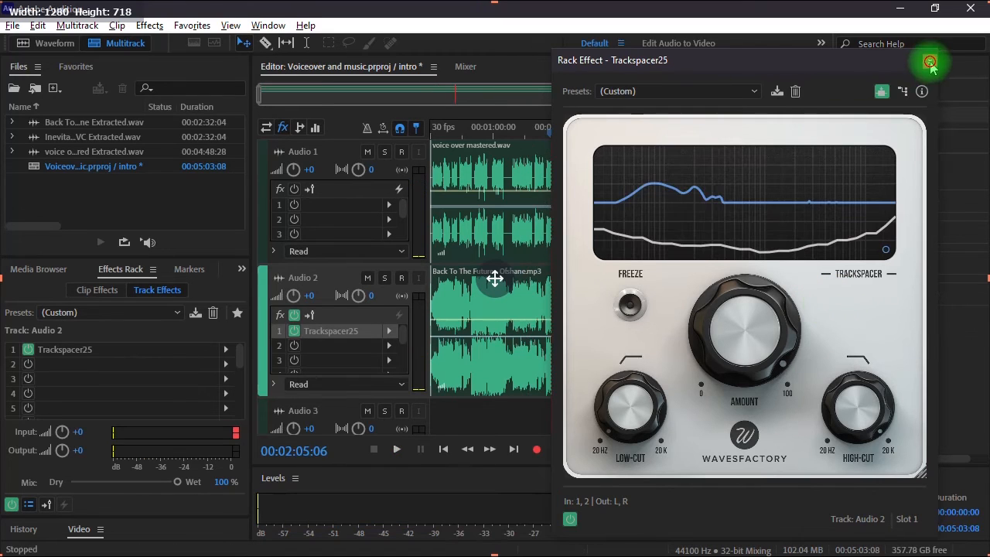
{"action": "left_click", "coordinate": [930, 62]}
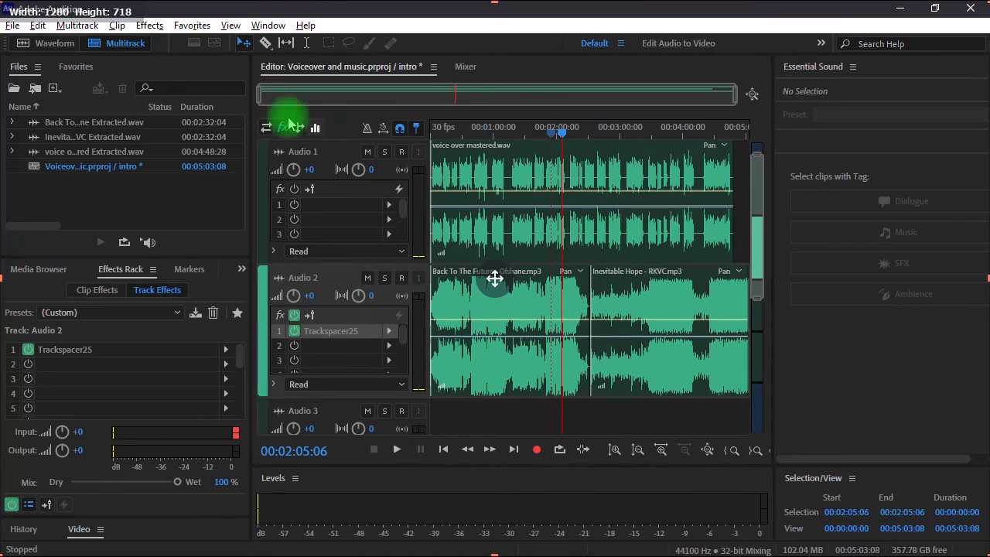
- Export the session to Adobe Premiere Pro as a stereo file mixdown on the Desktop at 44100 Hz, set to open in Premiere Pro
{"action": "left_click", "coordinate": [78, 25]}
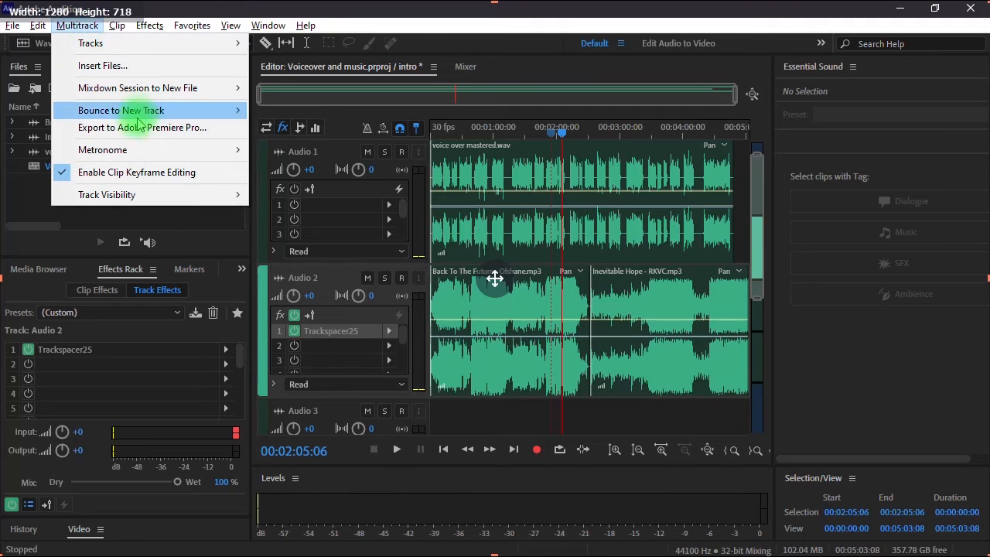
{"action": "left_click", "coordinate": [221, 130]}
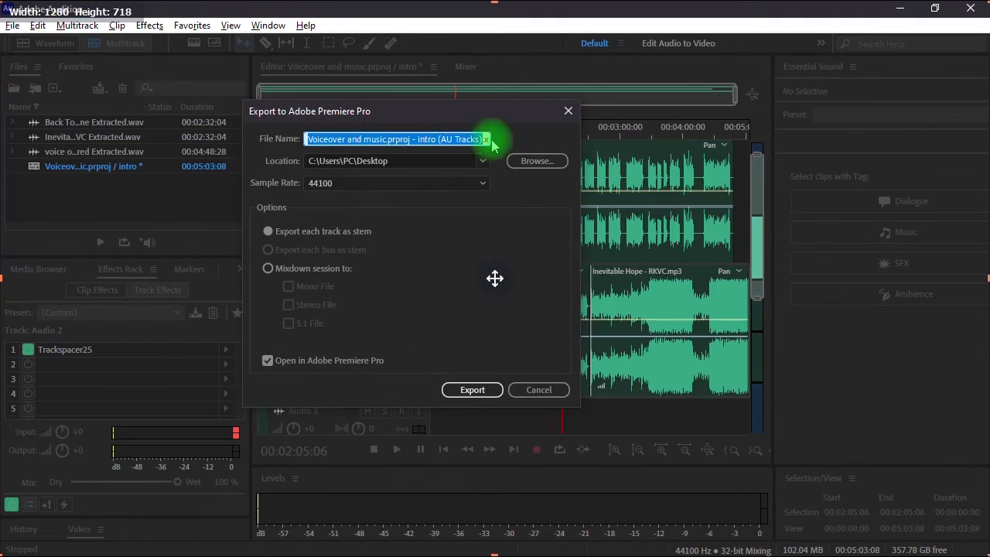
{"action": "left_click_drag", "start_coordinate": [447, 113], "coordinate": [539, 164]}
{"action": "left_click", "coordinate": [493, 152]}
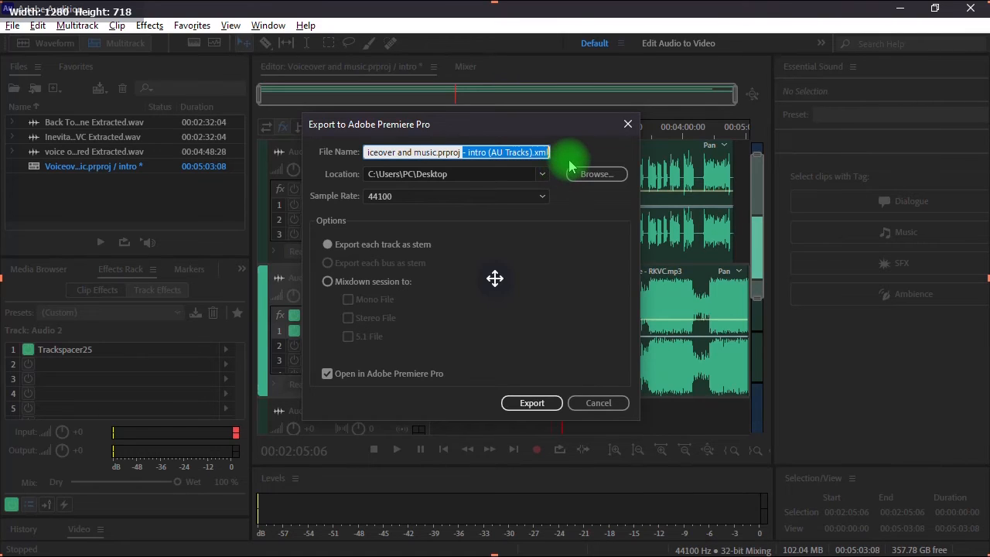
{"action": "left_click", "coordinate": [570, 154]}
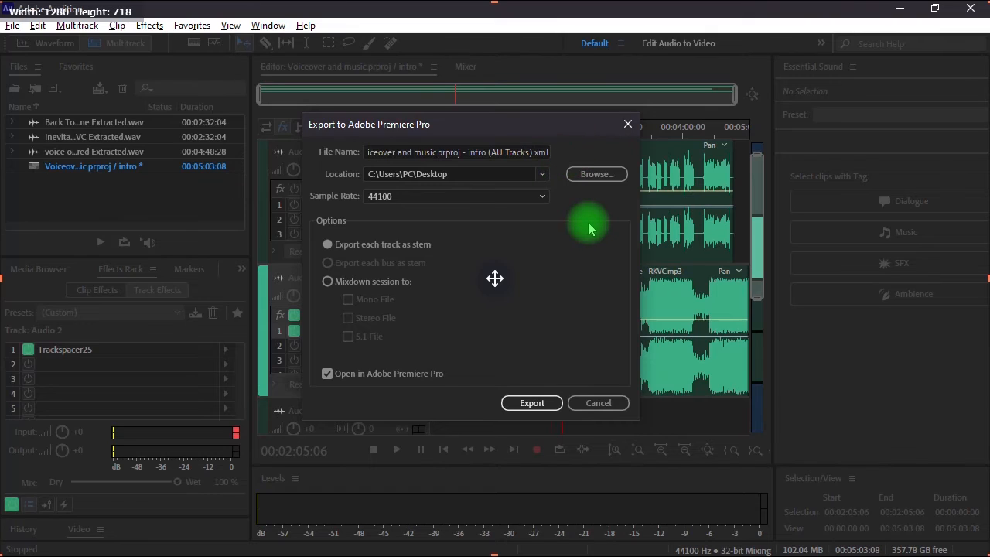
{"action": "left_click", "coordinate": [603, 175]}
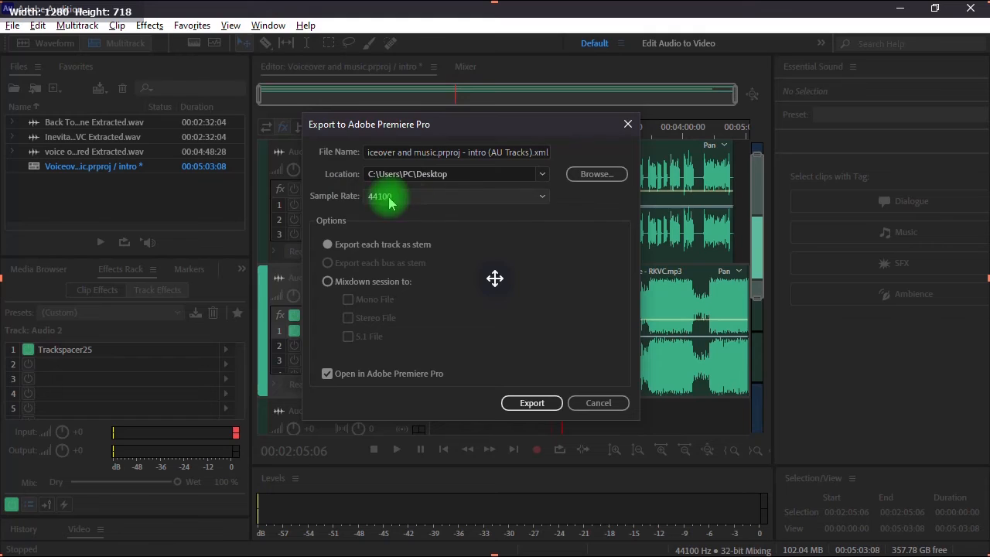
{"action": "left_click", "coordinate": [355, 286]}
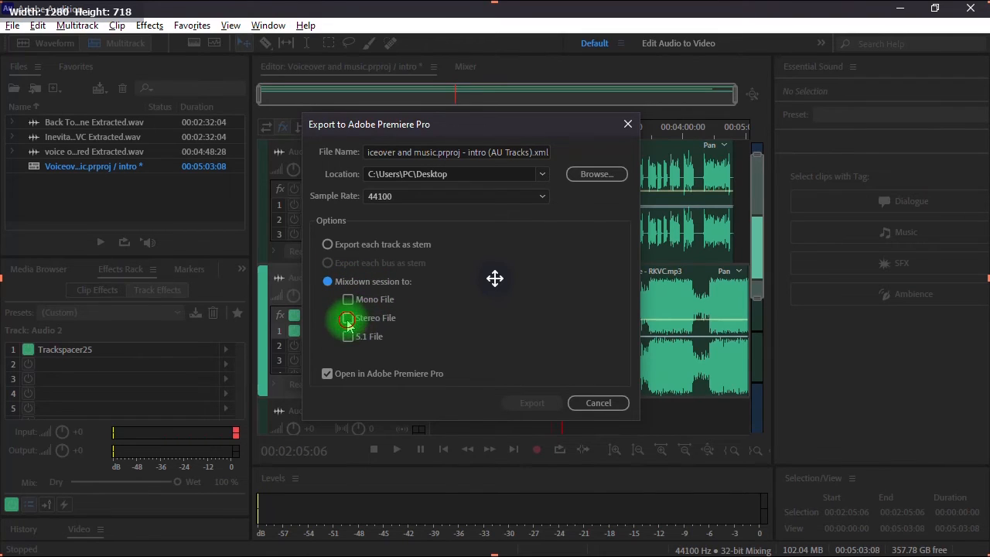
{"action": "left_click", "coordinate": [349, 317]}
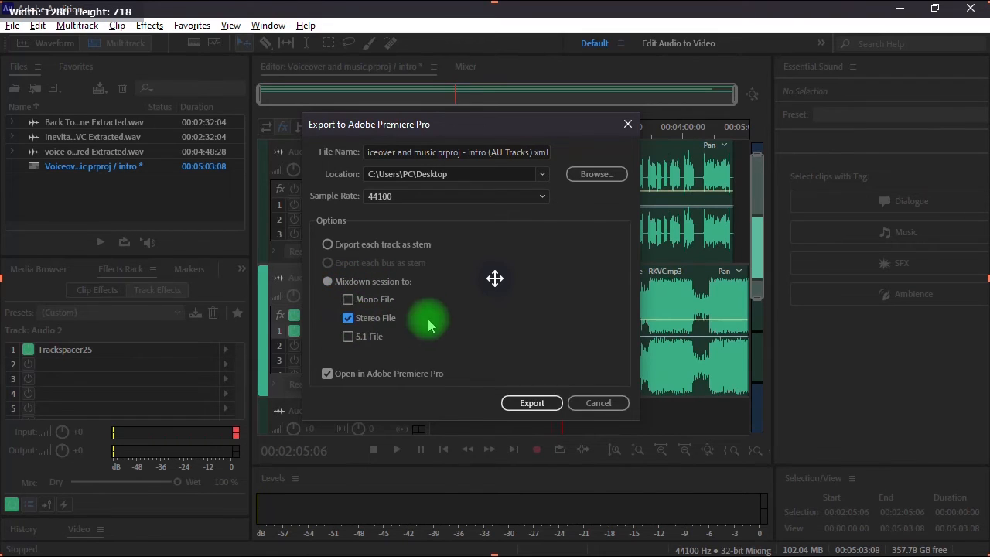
{"action": "left_click", "coordinate": [533, 404]}
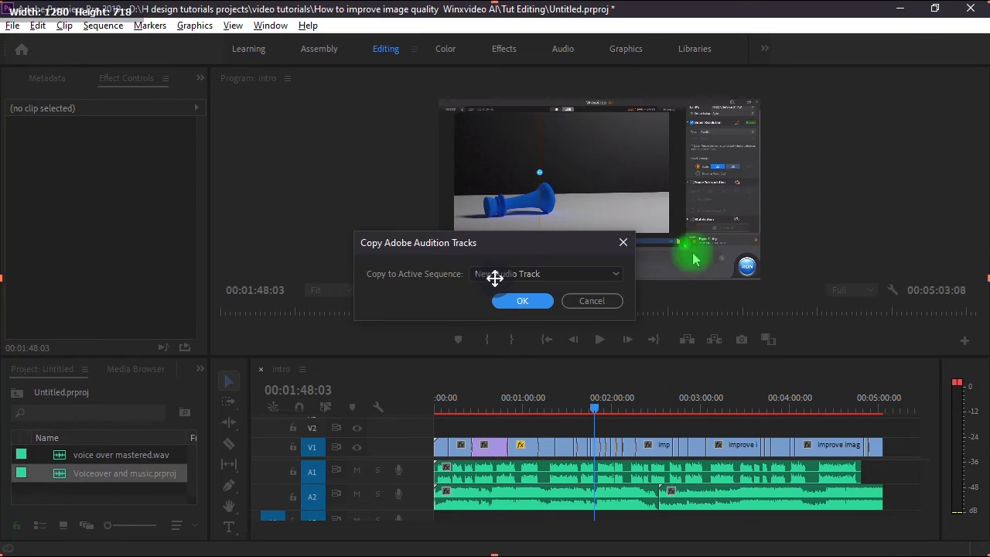
- Copy the Audition mixdown to a new audio track in the active Premiere Pro sequence and move its clip from A5 to A3
{"action": "left_click_drag", "start_coordinate": [475, 242], "coordinate": [456, 200]}
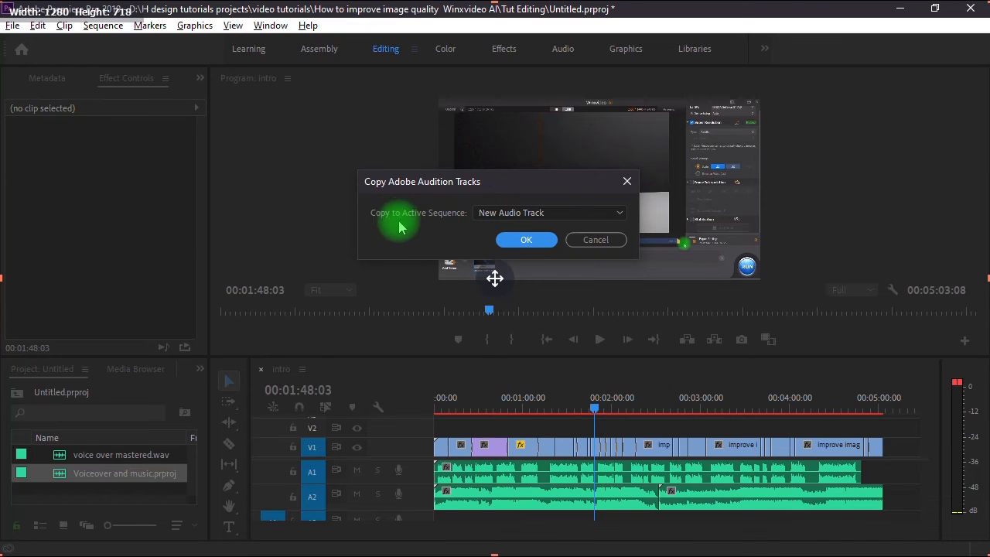
{"action": "left_click", "coordinate": [527, 240]}
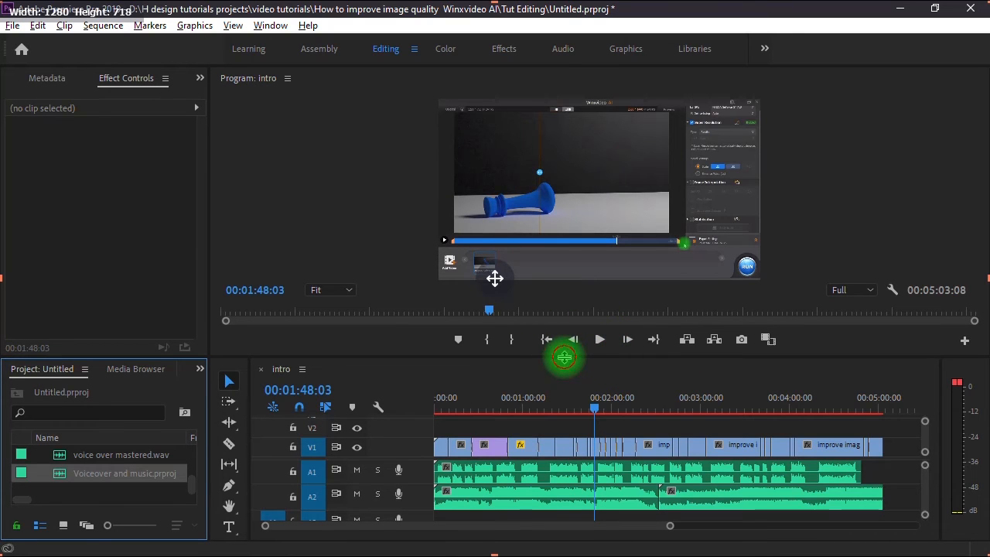
{"action": "left_click_drag", "start_coordinate": [564, 357], "coordinate": [568, 332]}
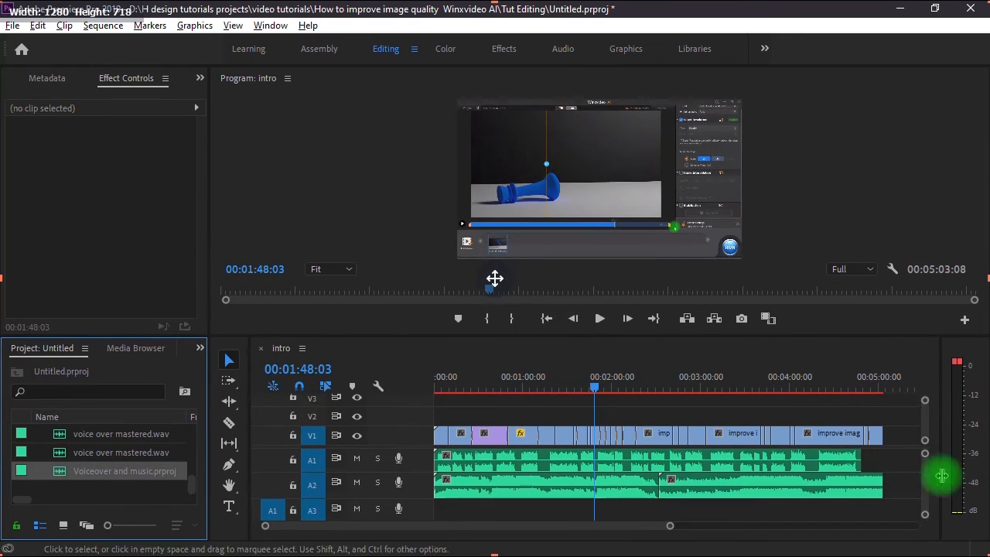
{"action": "scroll", "coordinate": [924, 508], "scroll_direction": "down", "scroll_amount": 2}
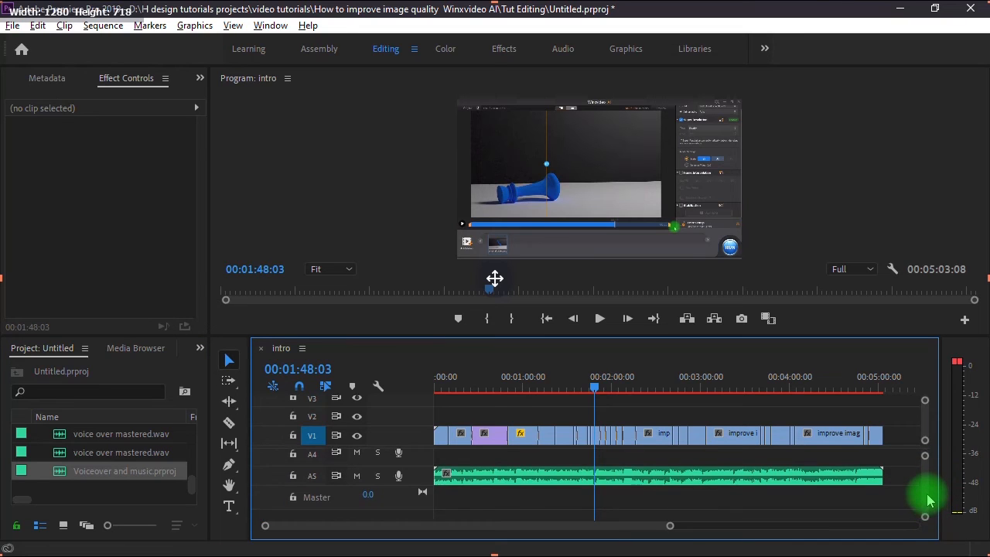
{"action": "scroll", "coordinate": [929, 496], "scroll_direction": "up", "scroll_amount": 2}
{"action": "left_click_drag", "start_coordinate": [627, 336], "coordinate": [628, 268]}
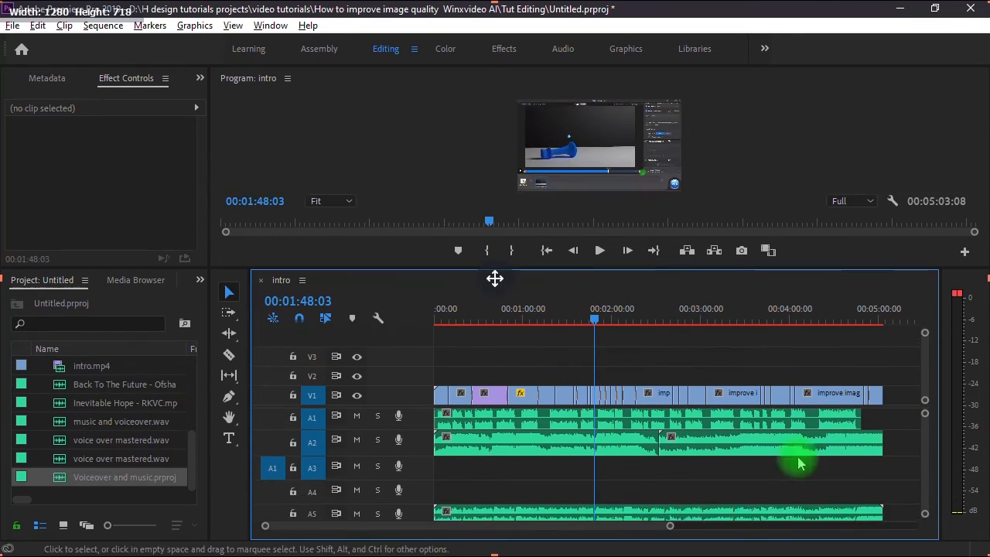
{"action": "left_click_drag", "start_coordinate": [490, 514], "coordinate": [482, 466]}
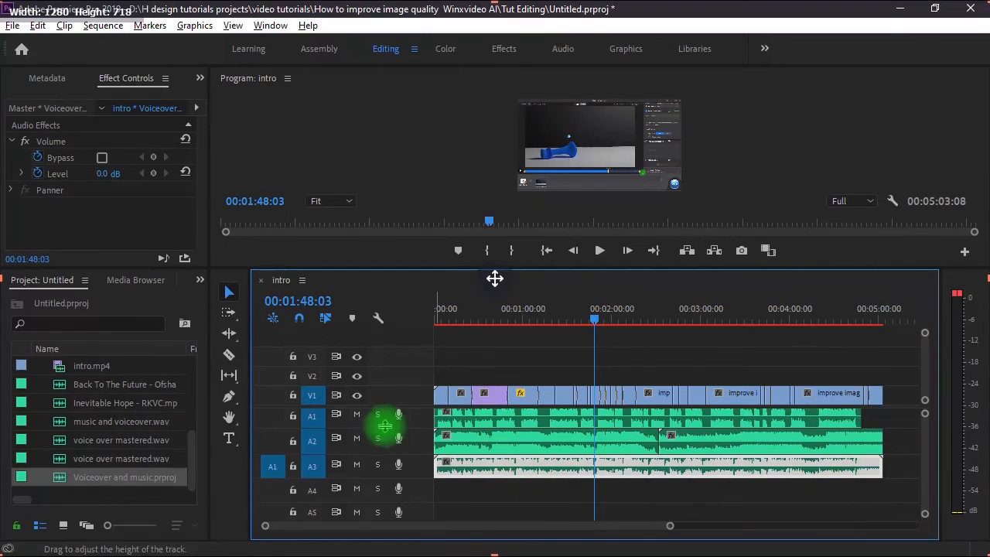
- Mute the original audio tracks A1 and A2 and play the sequence from 00:01:39:21 to check the mixdown
{"action": "left_click", "coordinate": [356, 415]}
{"action": "left_click", "coordinate": [357, 438]}
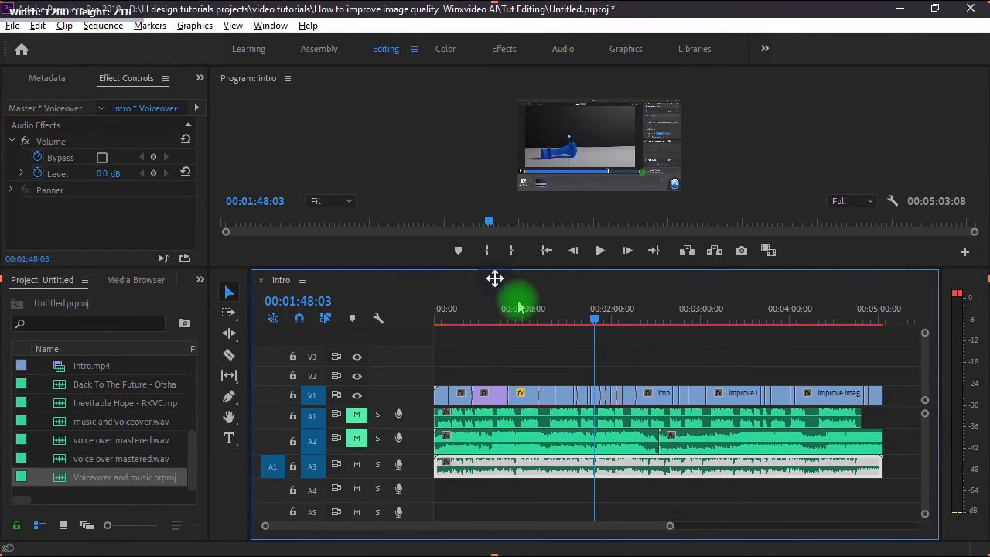
{"action": "left_click", "coordinate": [583, 323]}
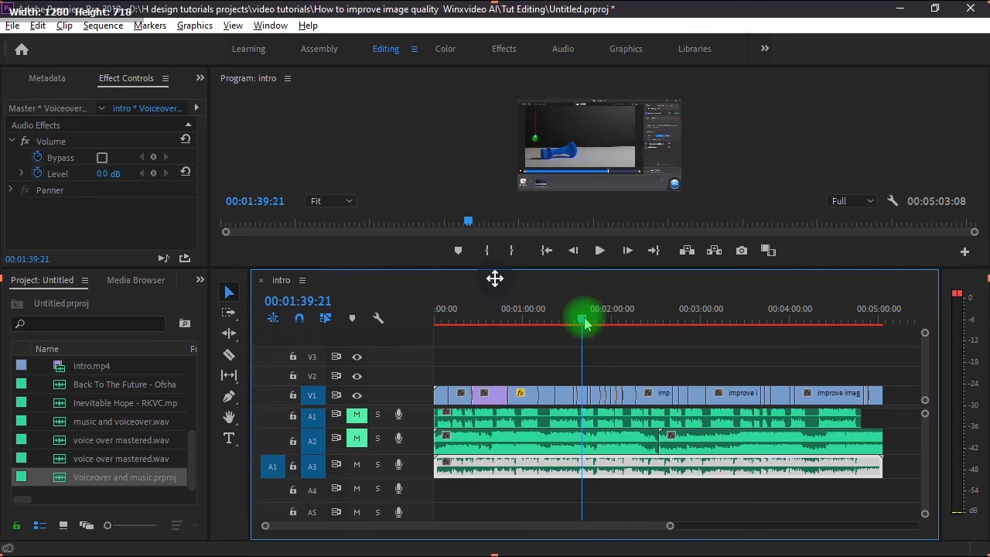
{"action": "key", "text": "space"}
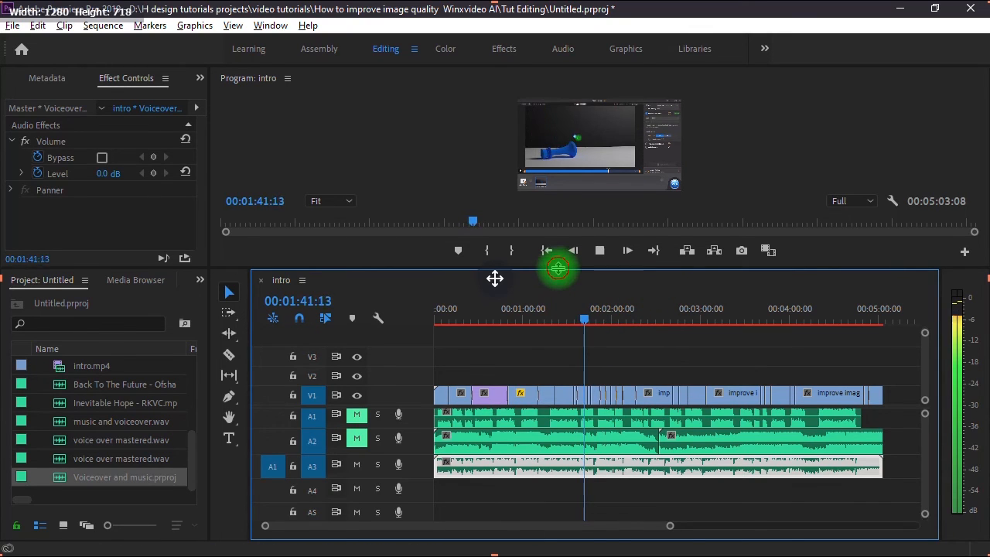
{"action": "left_click_drag", "start_coordinate": [558, 268], "coordinate": [559, 327]}
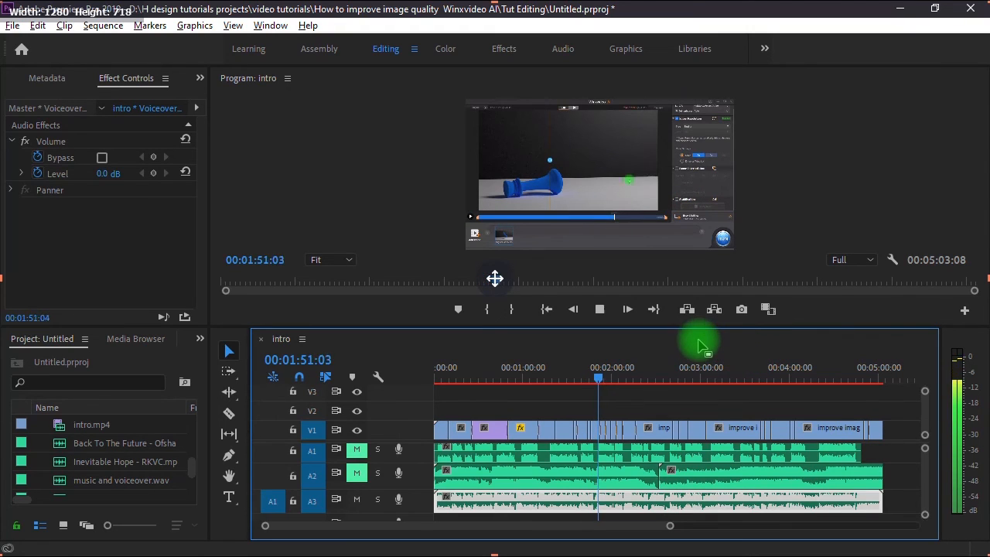
{"action": "key", "text": "space"}
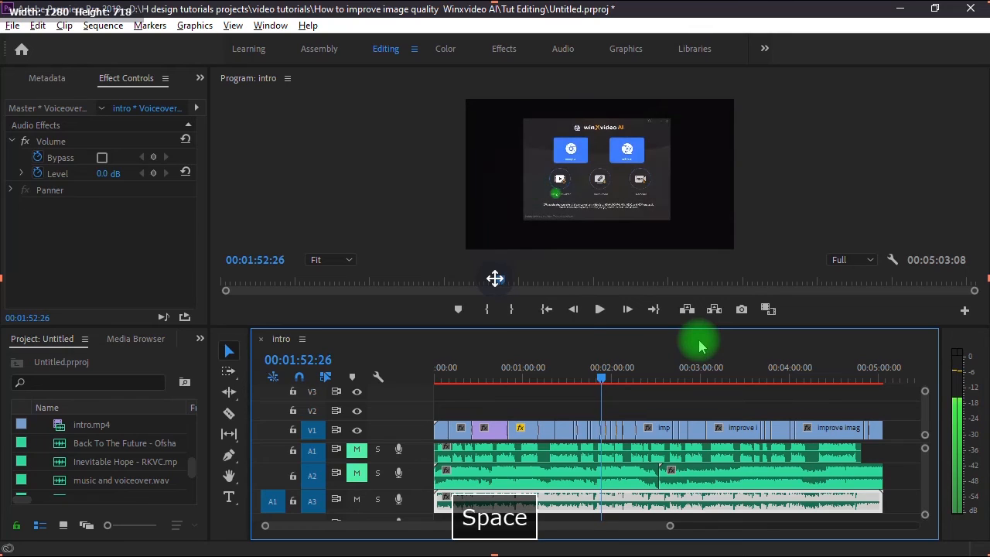